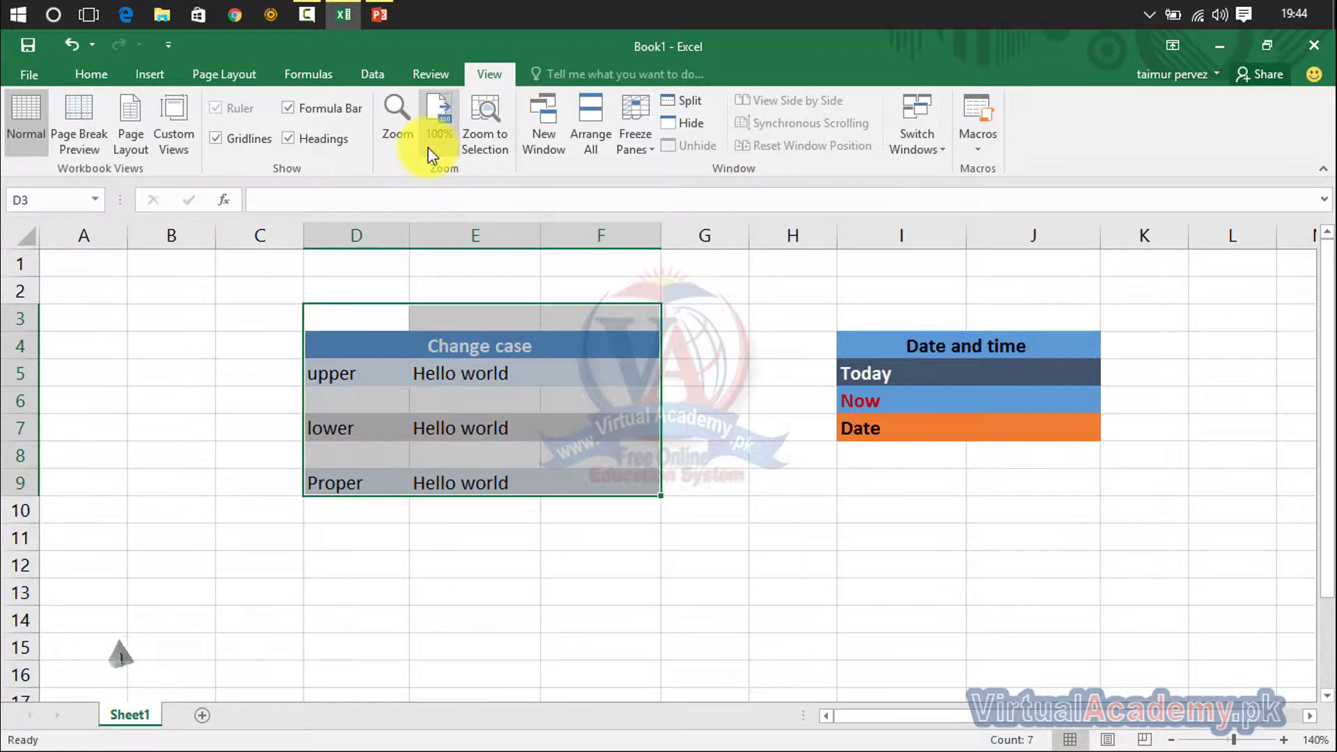
Step: Enter =UPPER(E5) in cell F5 to convert the text to uppercase, and widen column F to fit the result
{"action": "left_click", "coordinate": [486, 137]}
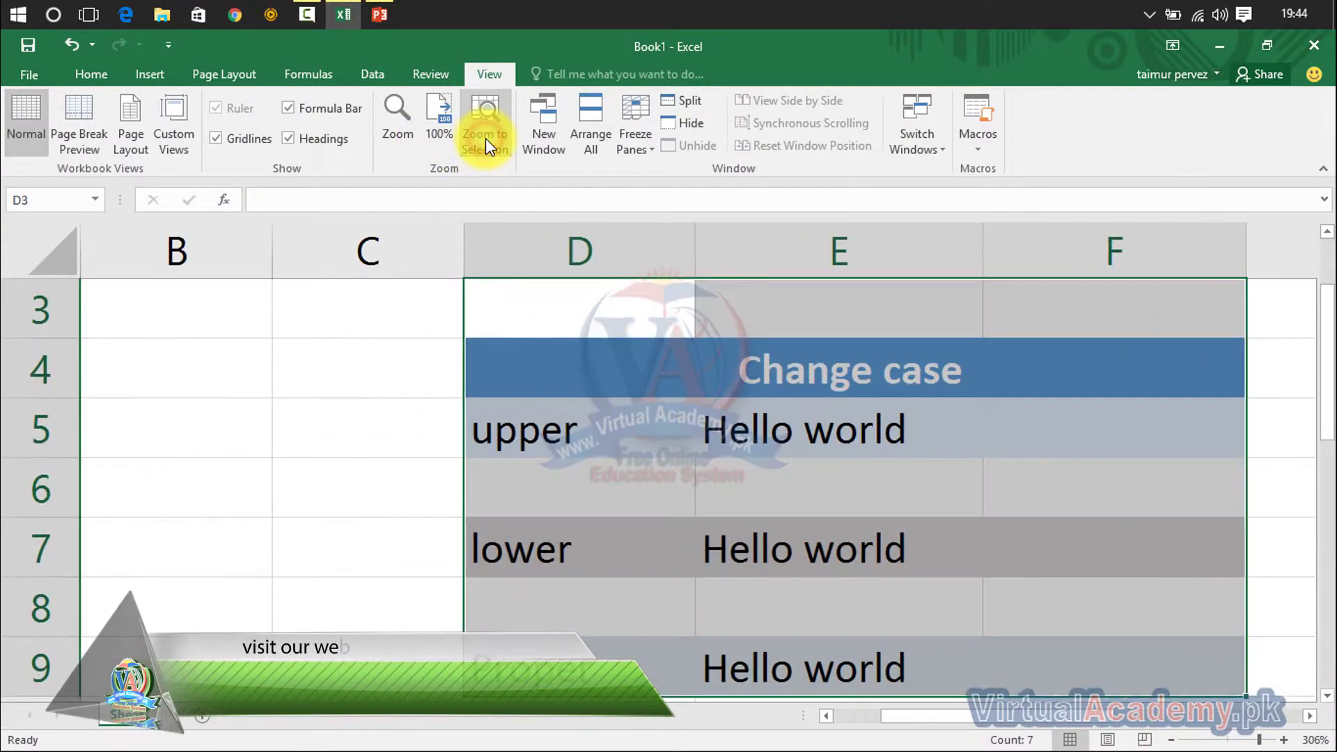
{"action": "left_click", "coordinate": [881, 438]}
{"action": "left_click", "coordinate": [1092, 447]}
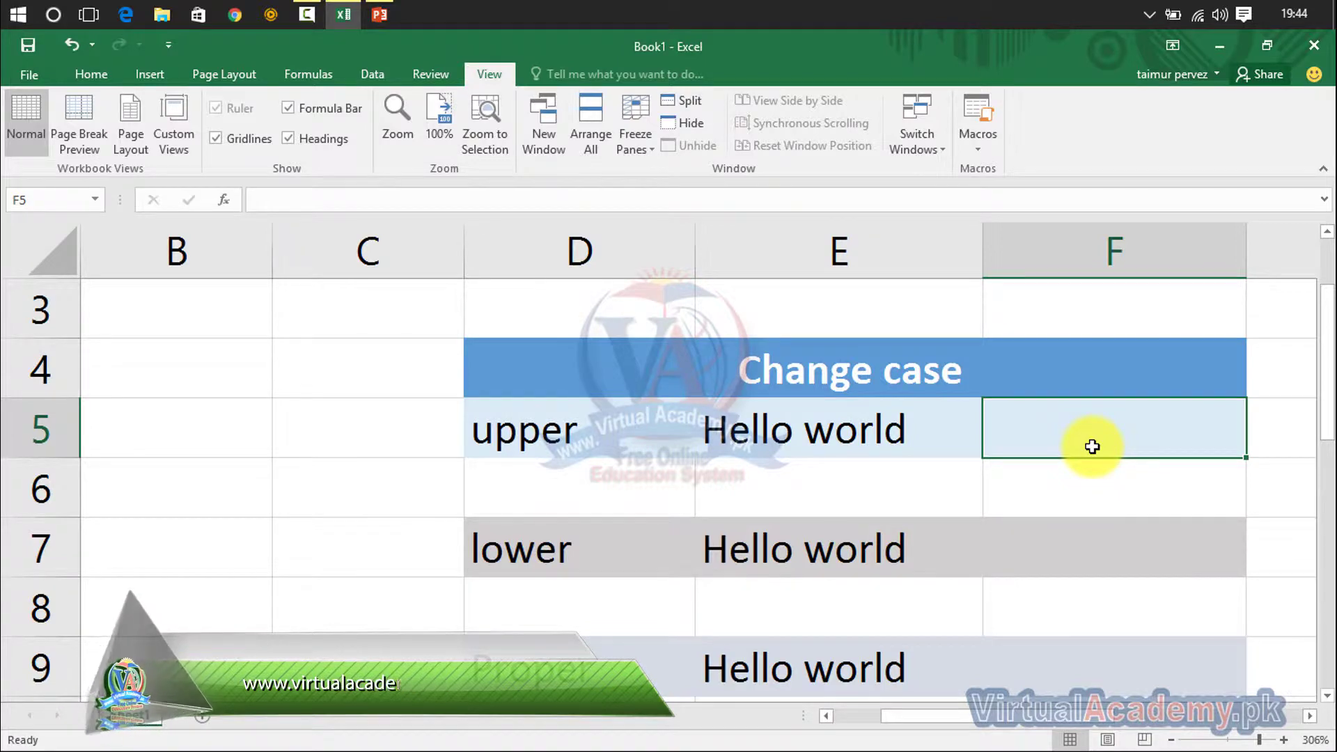
{"action": "left_click", "coordinate": [880, 461]}
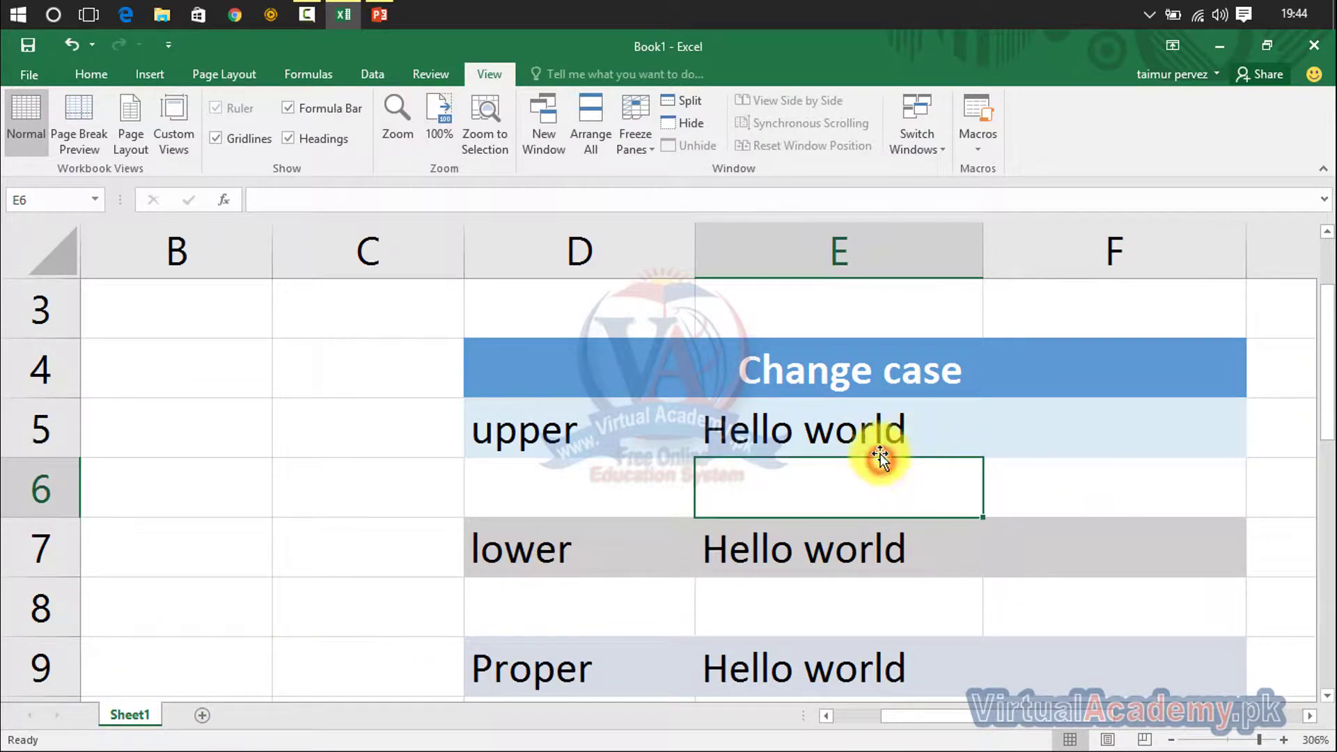
{"action": "left_click", "coordinate": [874, 422]}
{"action": "left_click", "coordinate": [1069, 418]}
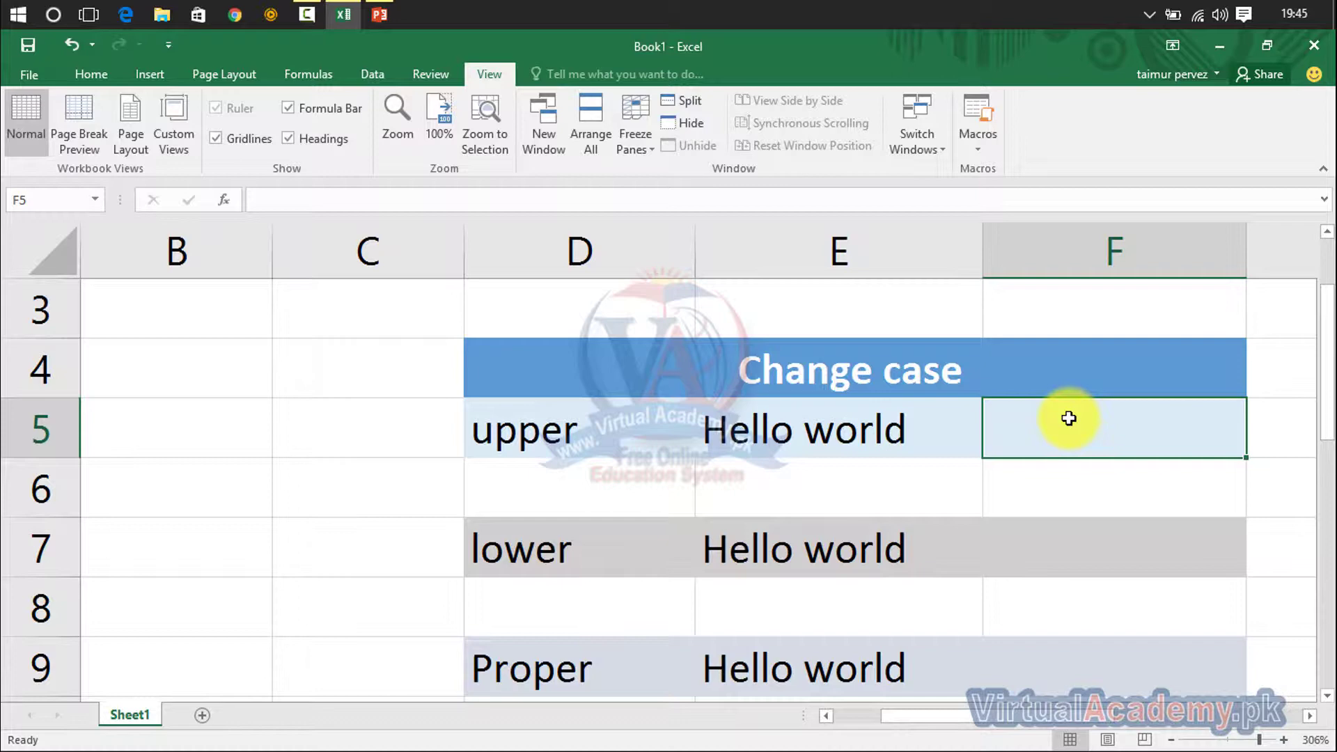
{"action": "type", "text": "=uu"}
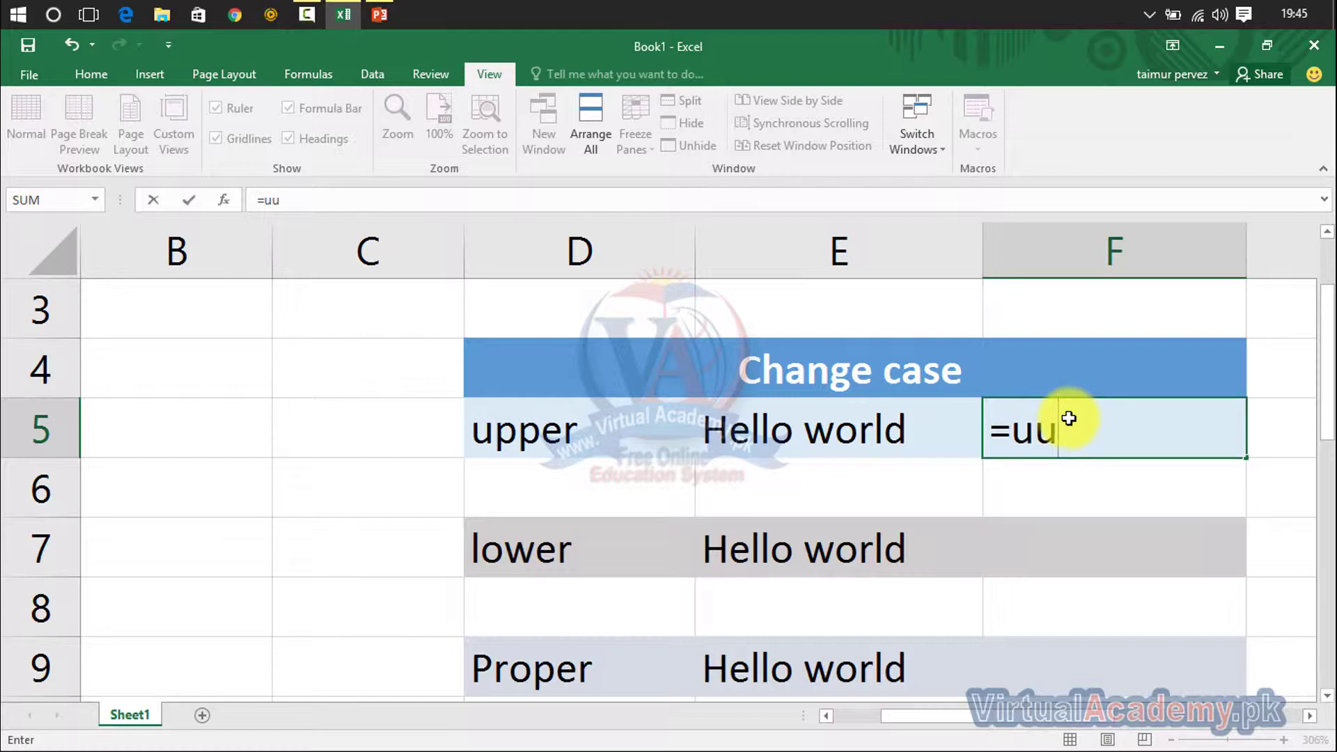
{"action": "key", "text": "BackSpace"}
{"action": "type", "text": "pper"}
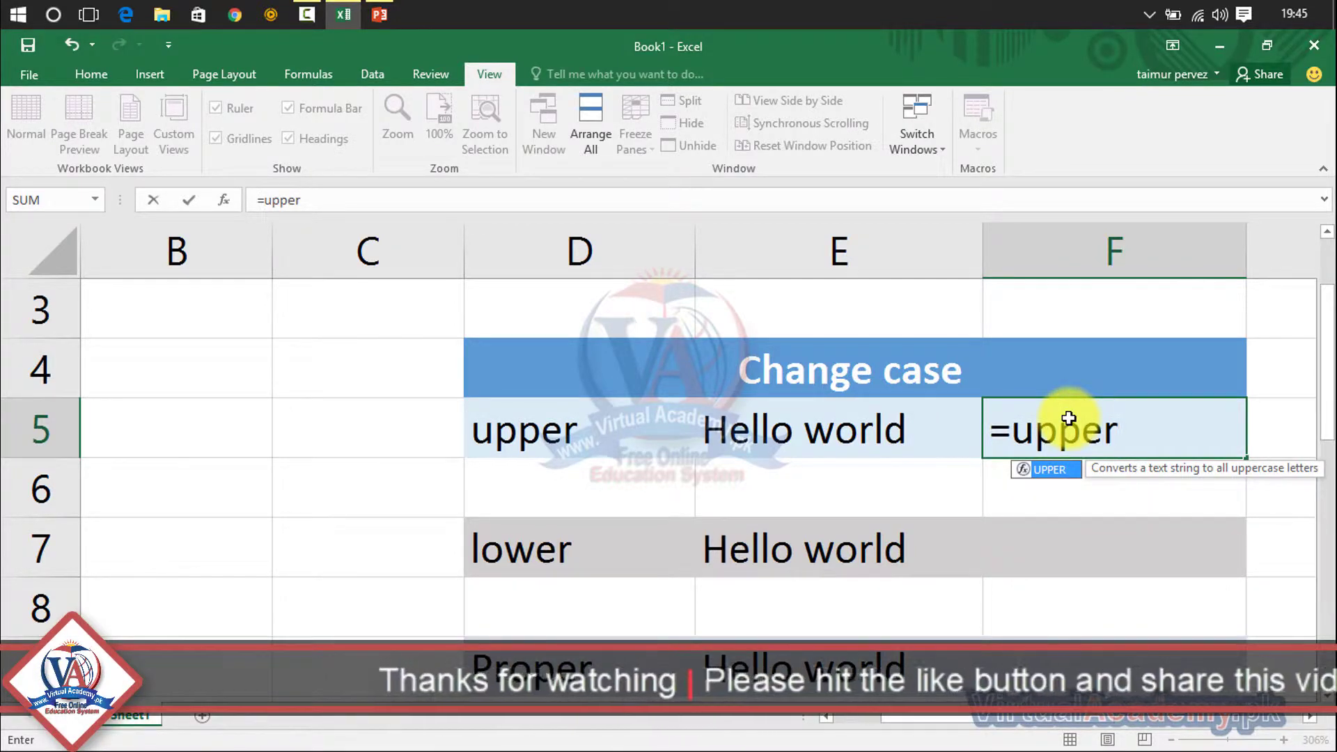
{"action": "type", "text": "("}
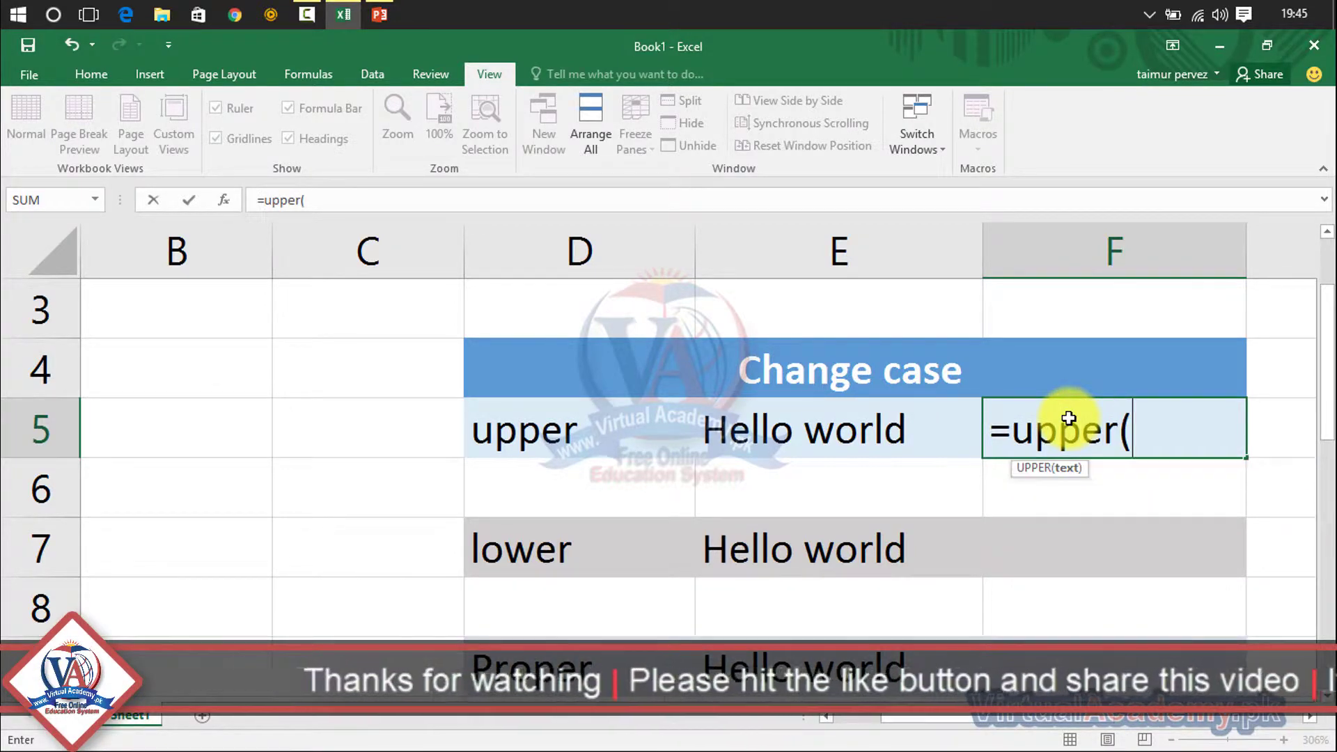
{"action": "left_click", "coordinate": [891, 433]}
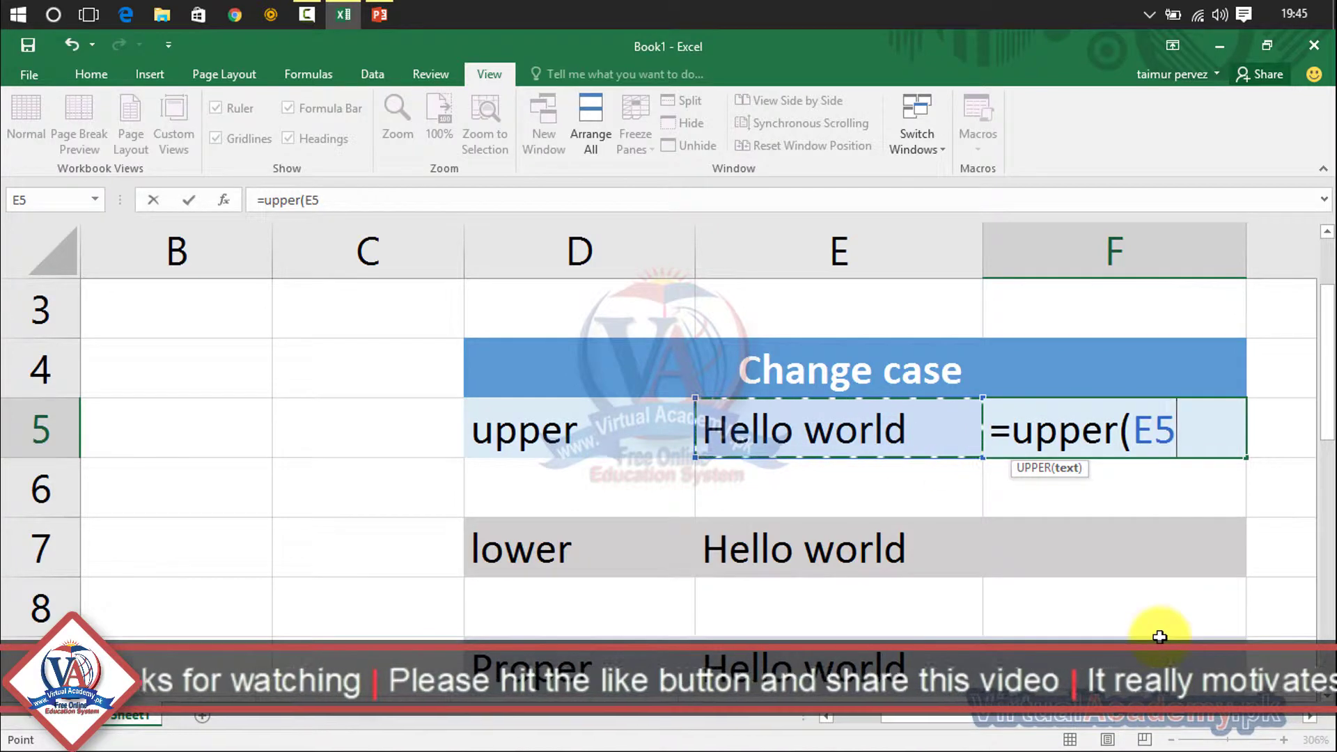
{"action": "type", "text": ")"}
{"action": "key", "text": "Return"}
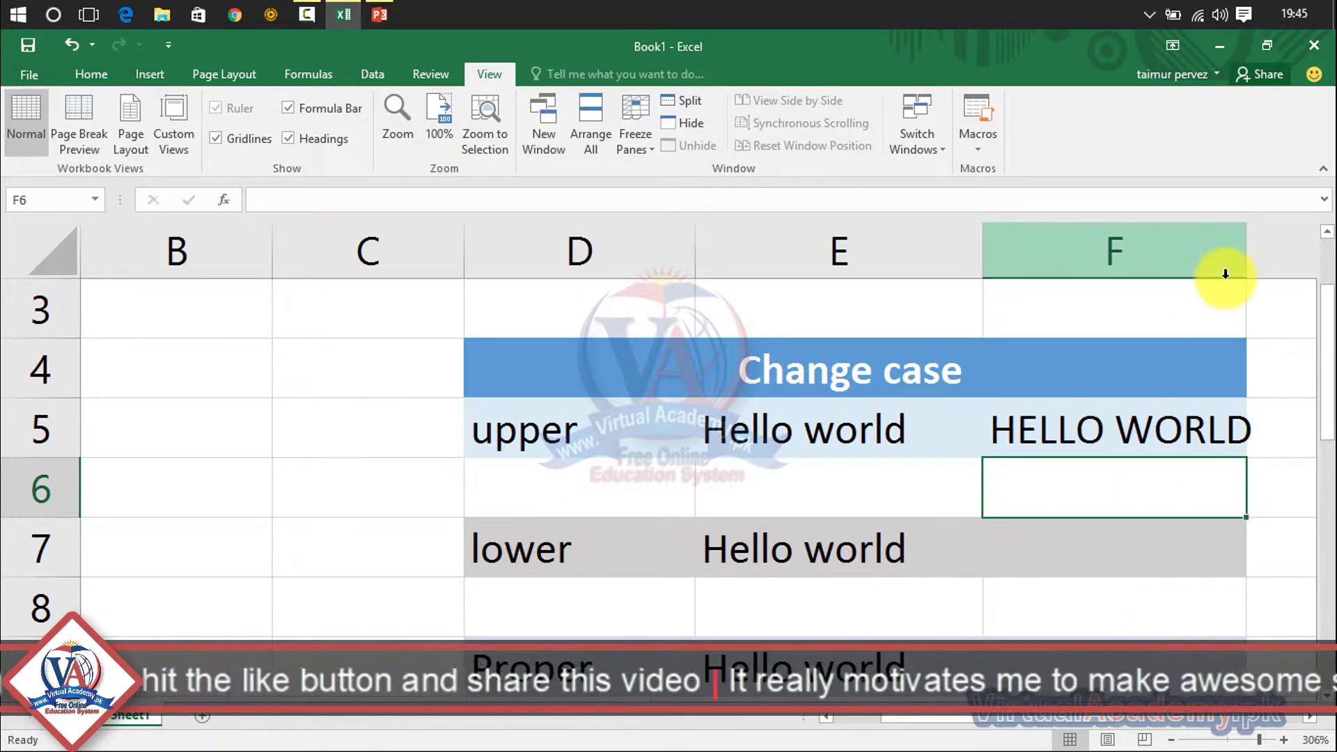
{"action": "left_click_drag", "start_coordinate": [1244, 269], "coordinate": [1267, 271]}
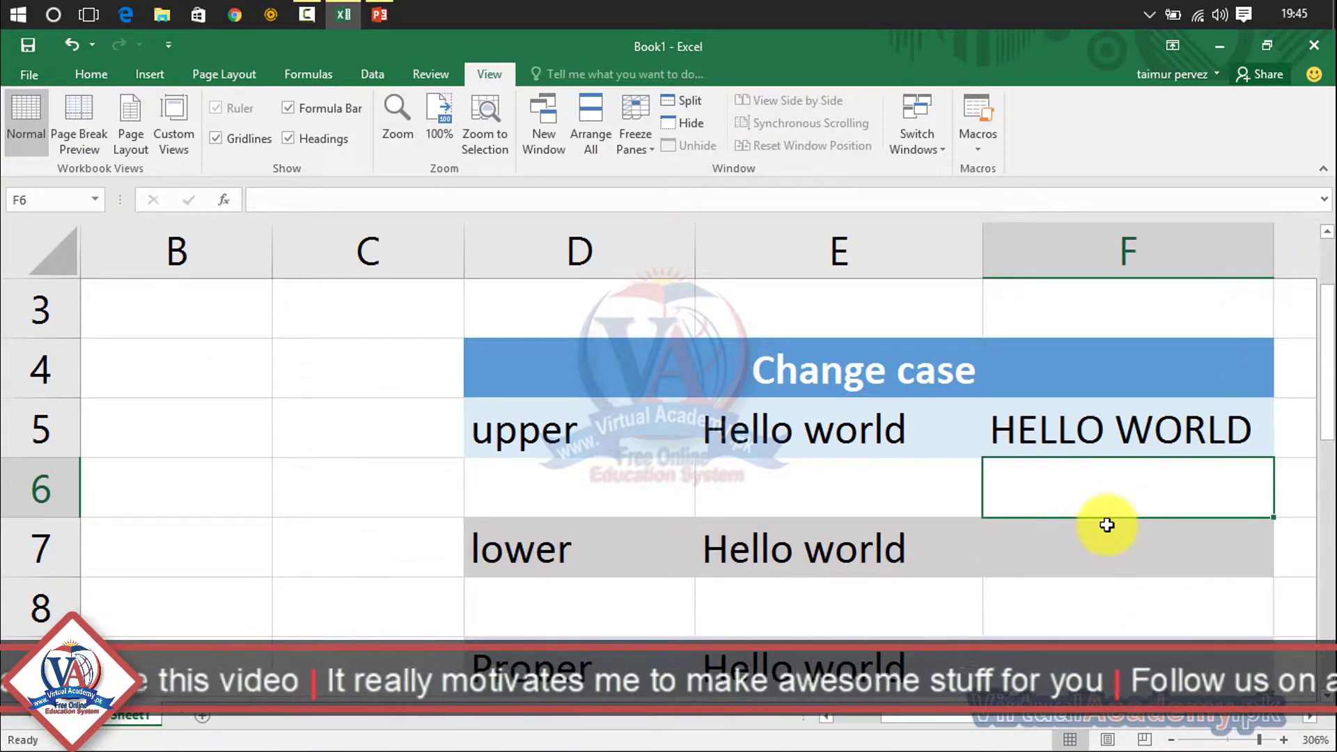
Step: Replace the text in cell E7 of the lower row with HELLO WORLD in capitals
{"action": "left_click", "coordinate": [1092, 564]}
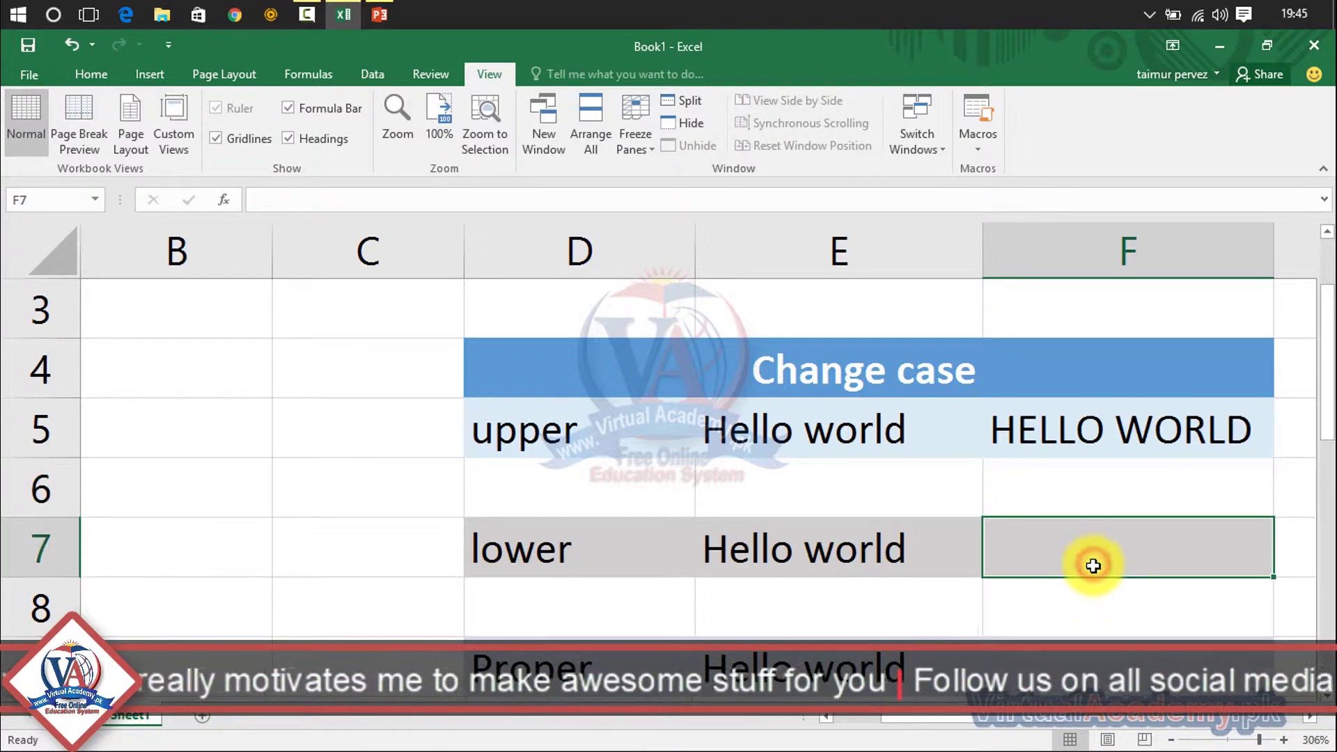
{"action": "left_click", "coordinate": [844, 557]}
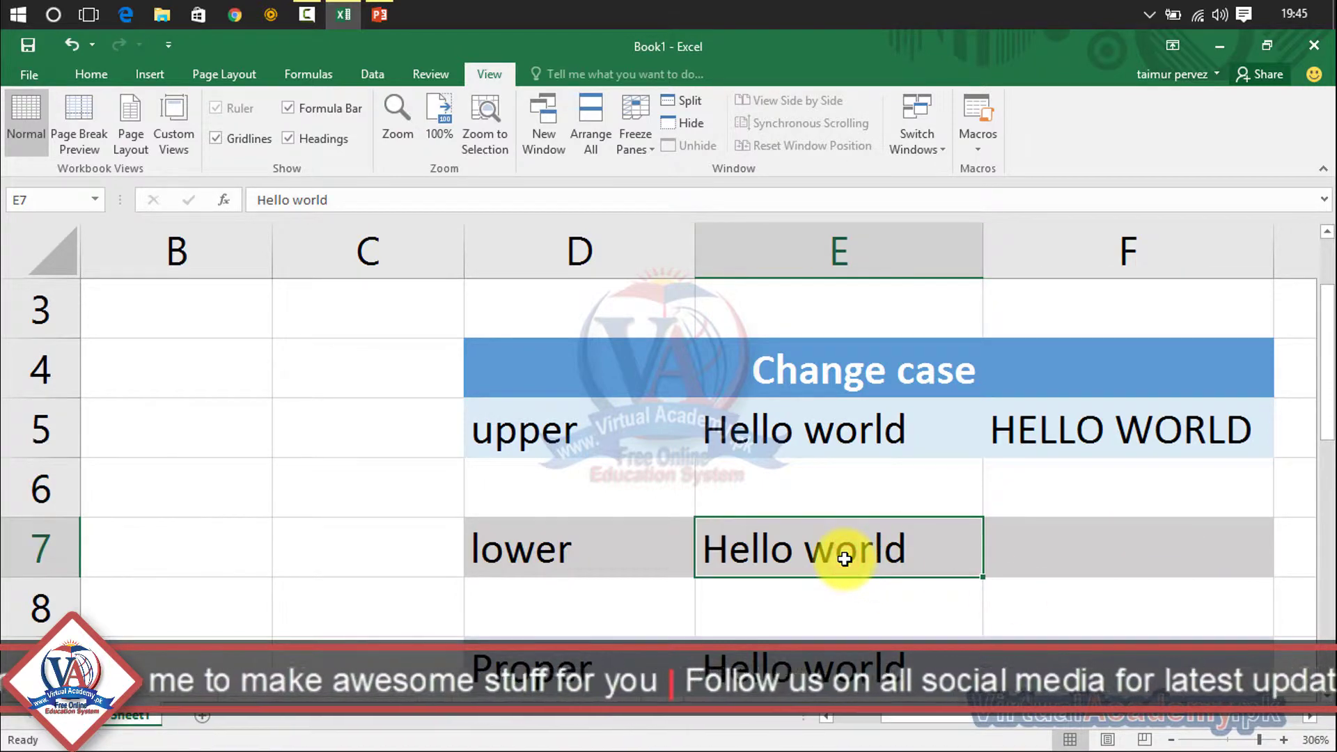
{"action": "left_click", "coordinate": [1029, 426]}
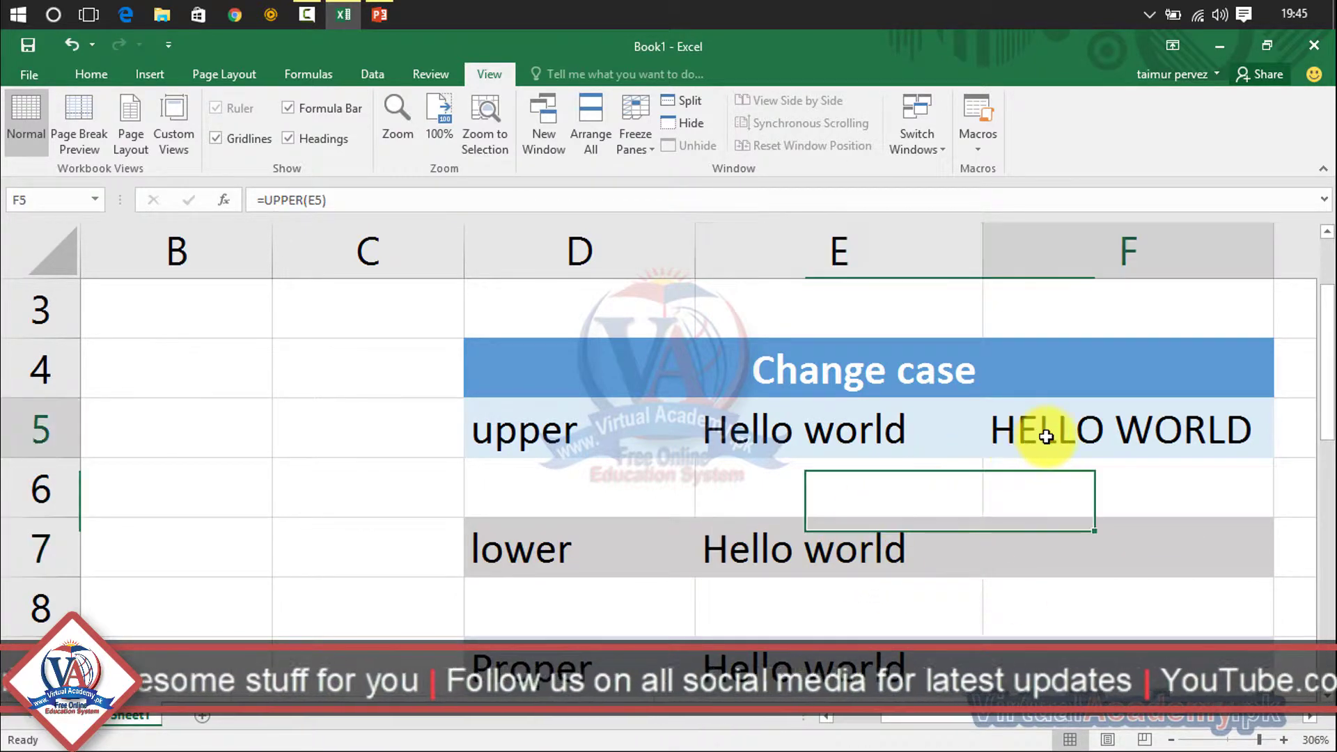
{"action": "left_click", "coordinate": [825, 572]}
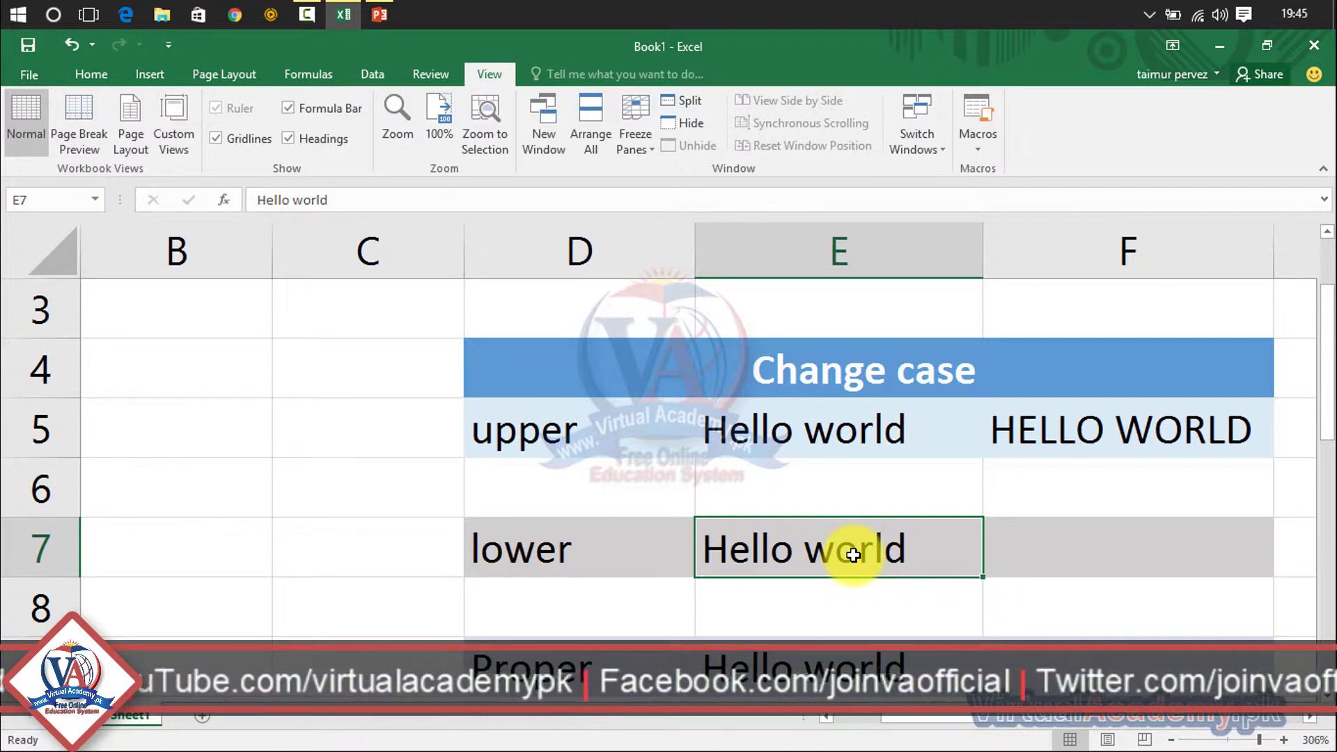
{"action": "type", "text": "HO"}
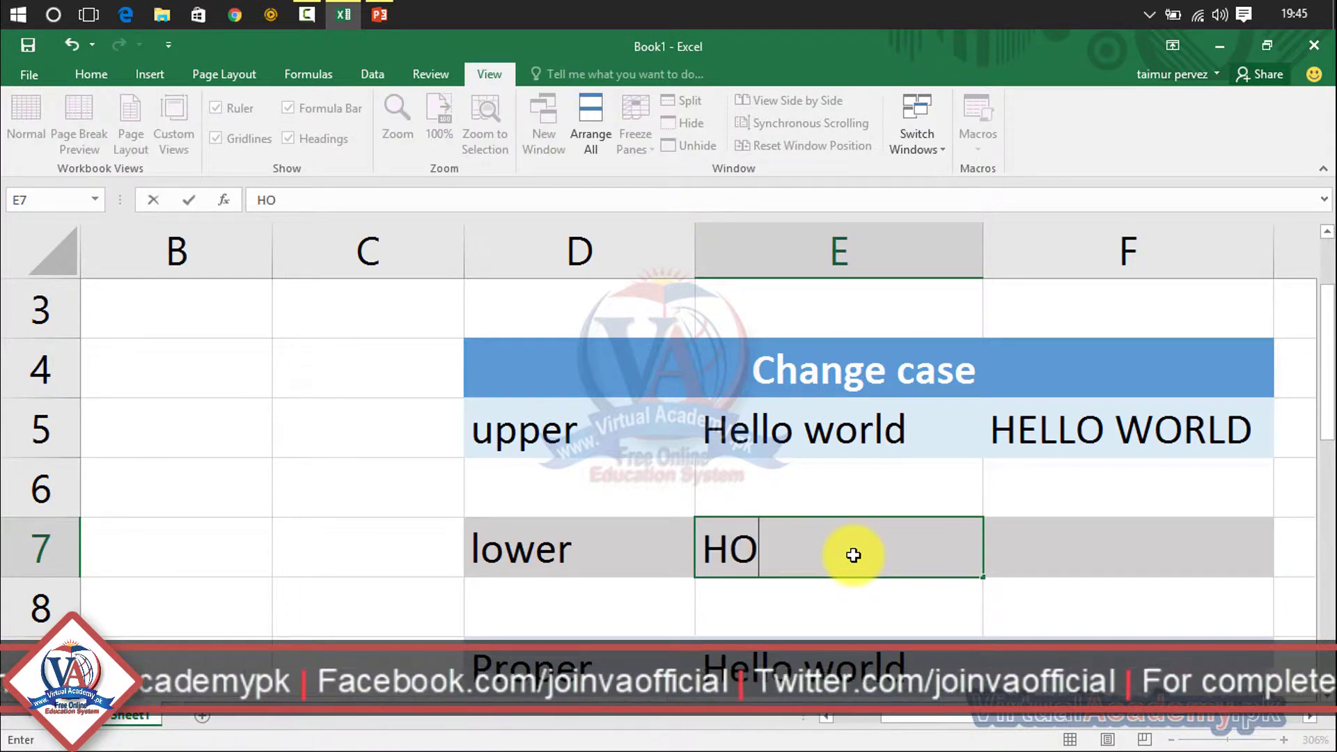
{"action": "key", "text": "BackSpace"}
{"action": "type", "text": "EL"}
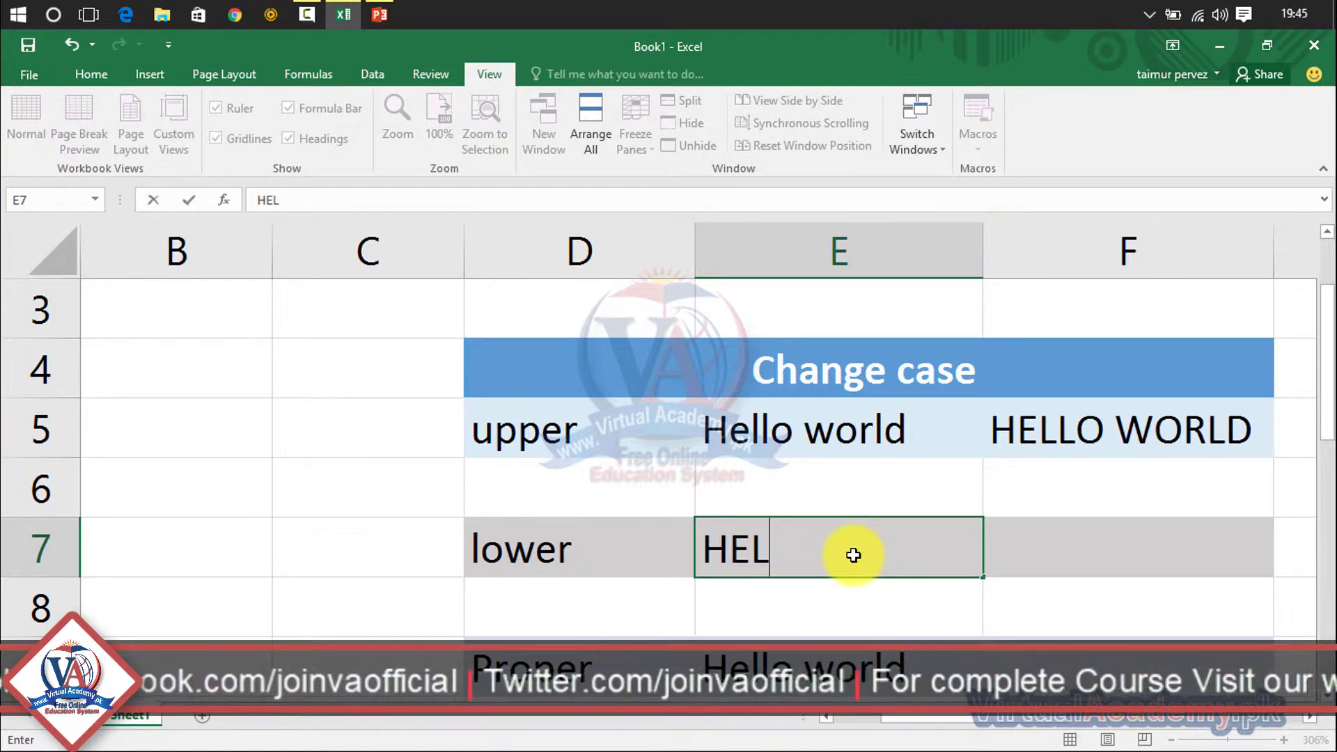
{"action": "type", "text": "LO WORLD"}
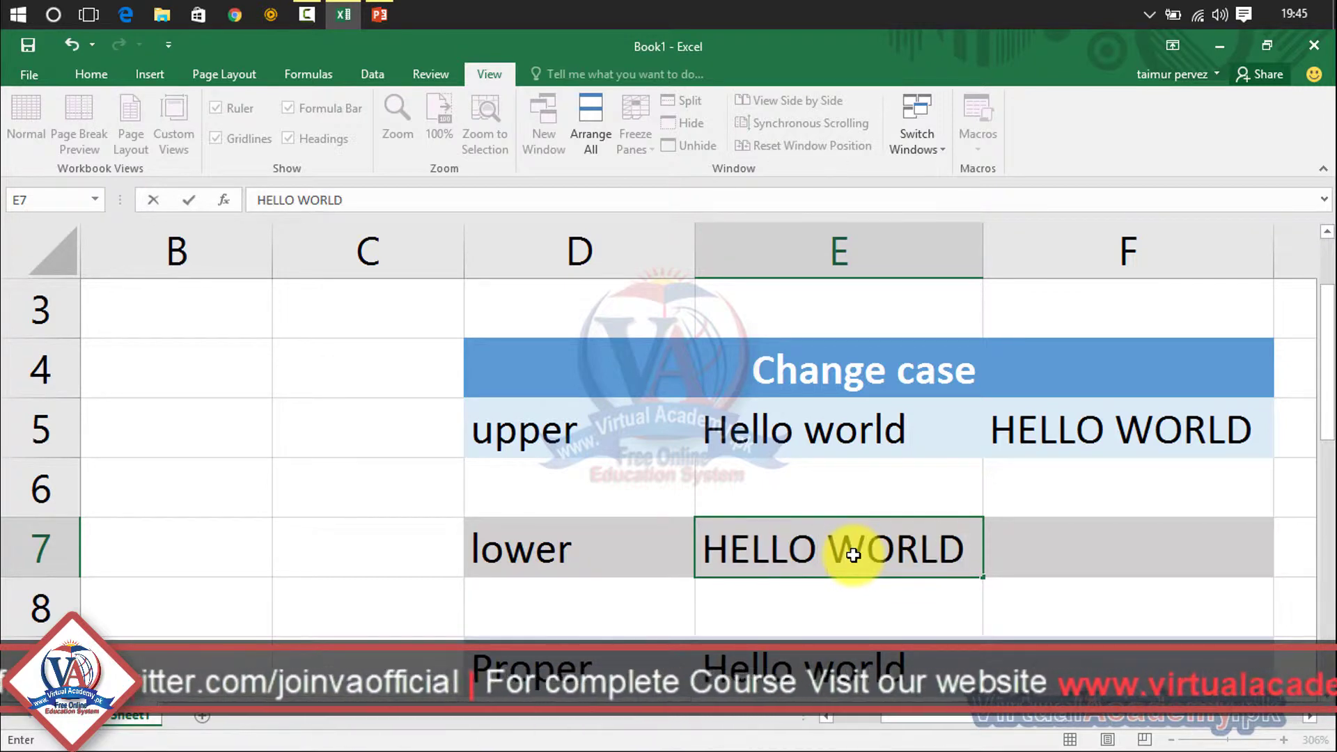
Step: Enter =LOWER(E7) in cell F7 to convert the neighbouring text to lowercase
{"action": "left_click", "coordinate": [1032, 553]}
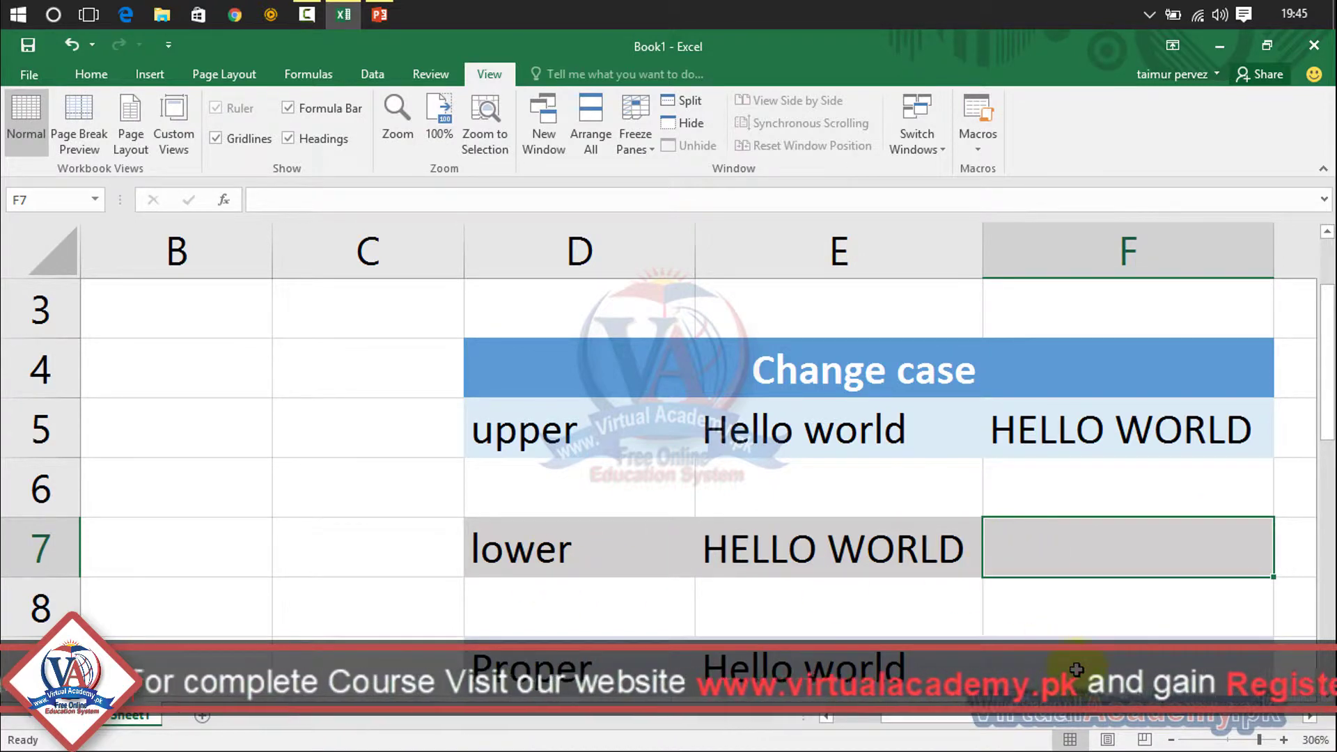
{"action": "type", "text": "="}
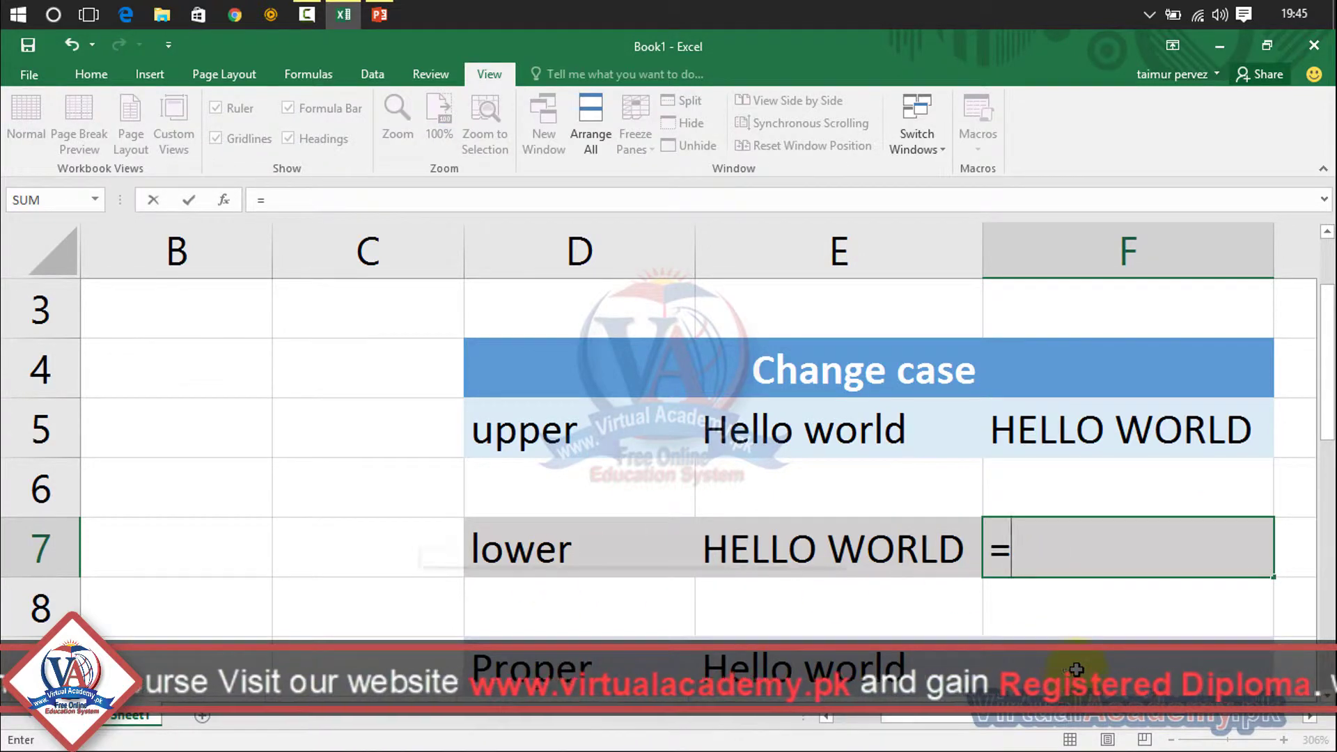
{"action": "type", "text": "LOWER"}
{"action": "key", "text": "BackSpace"}
{"action": "key", "text": "BackSpace"}
{"action": "key", "text": "BackSpace"}
{"action": "key", "text": "BackSpace"}
{"action": "key", "text": "BackSpace"}
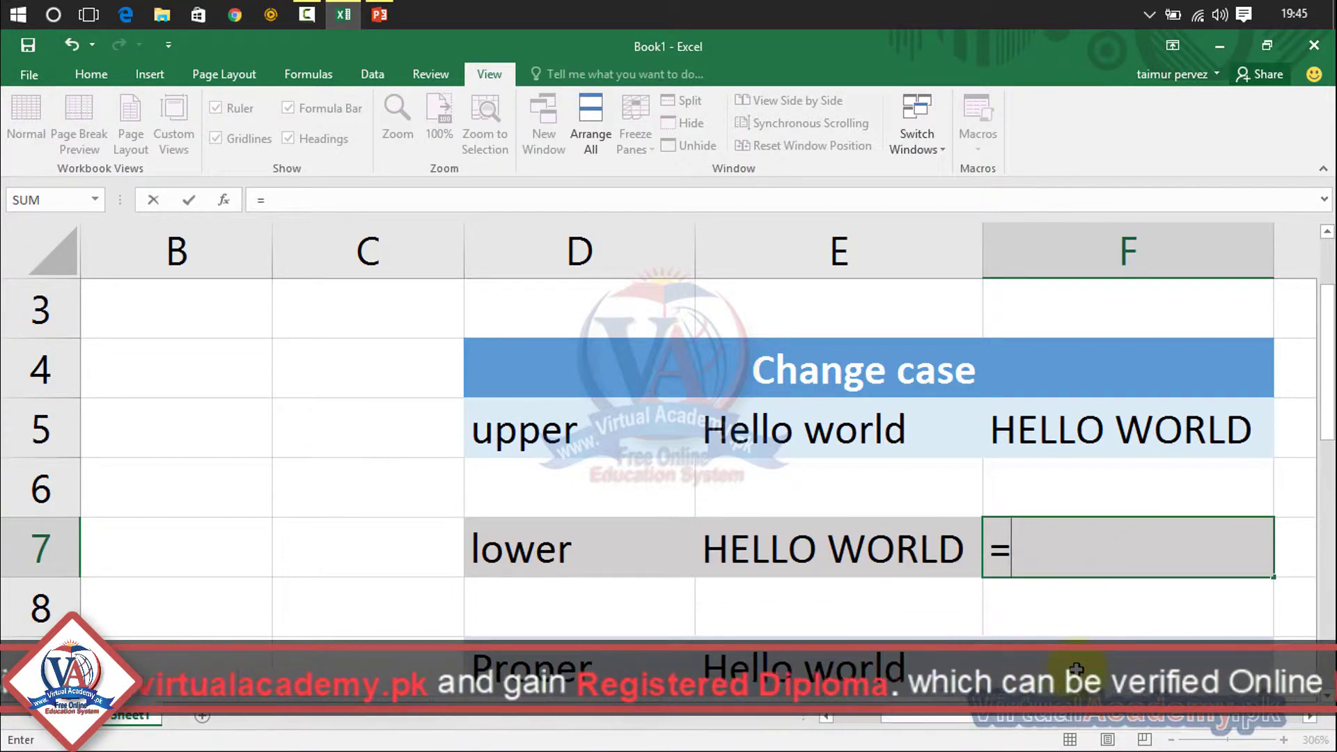
{"action": "type", "text": "lower"}
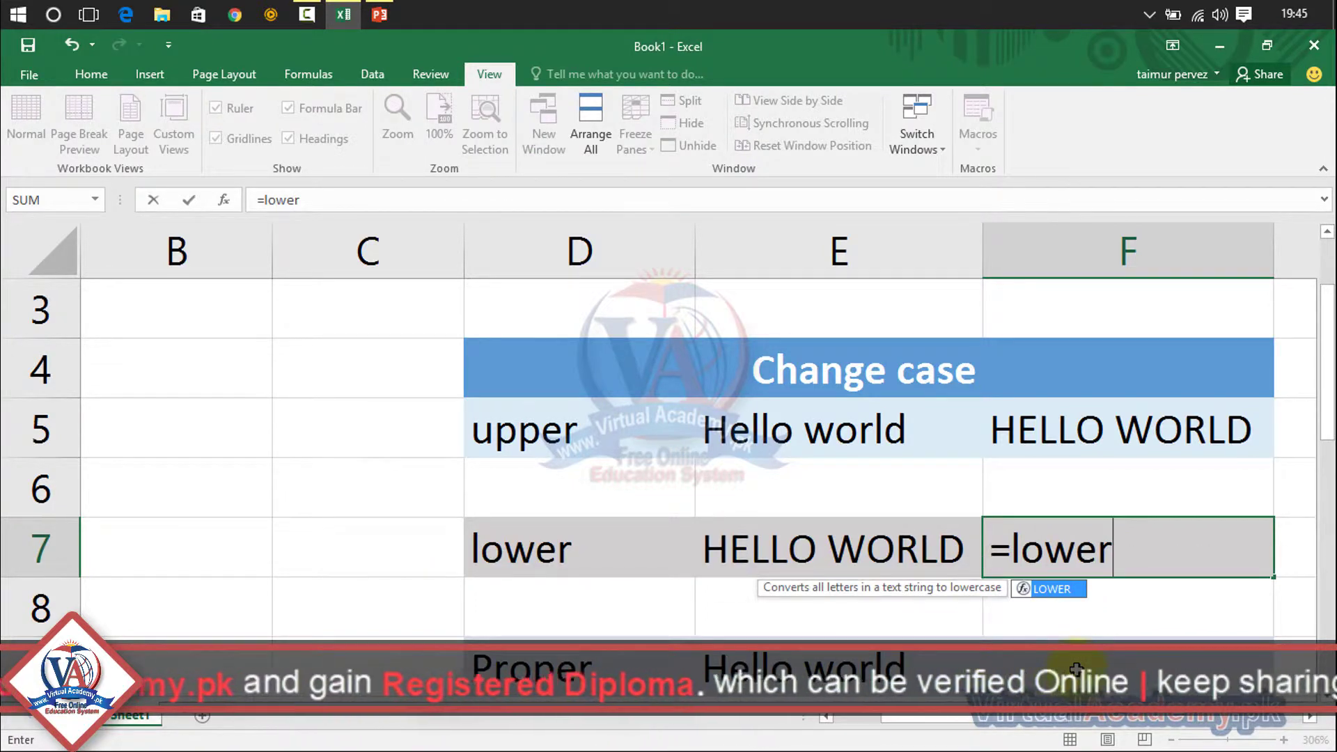
{"action": "type", "text": "("}
{"action": "left_click", "coordinate": [912, 551]}
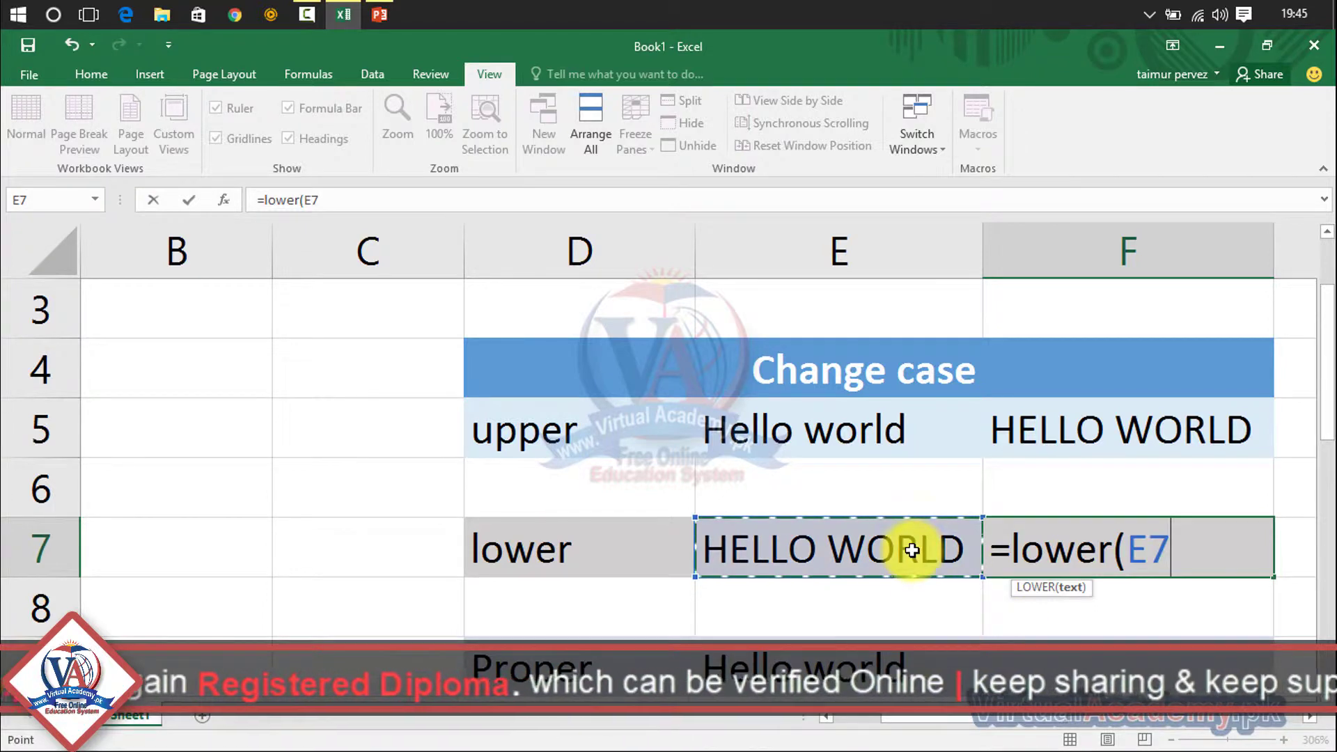
{"action": "type", "text": ")"}
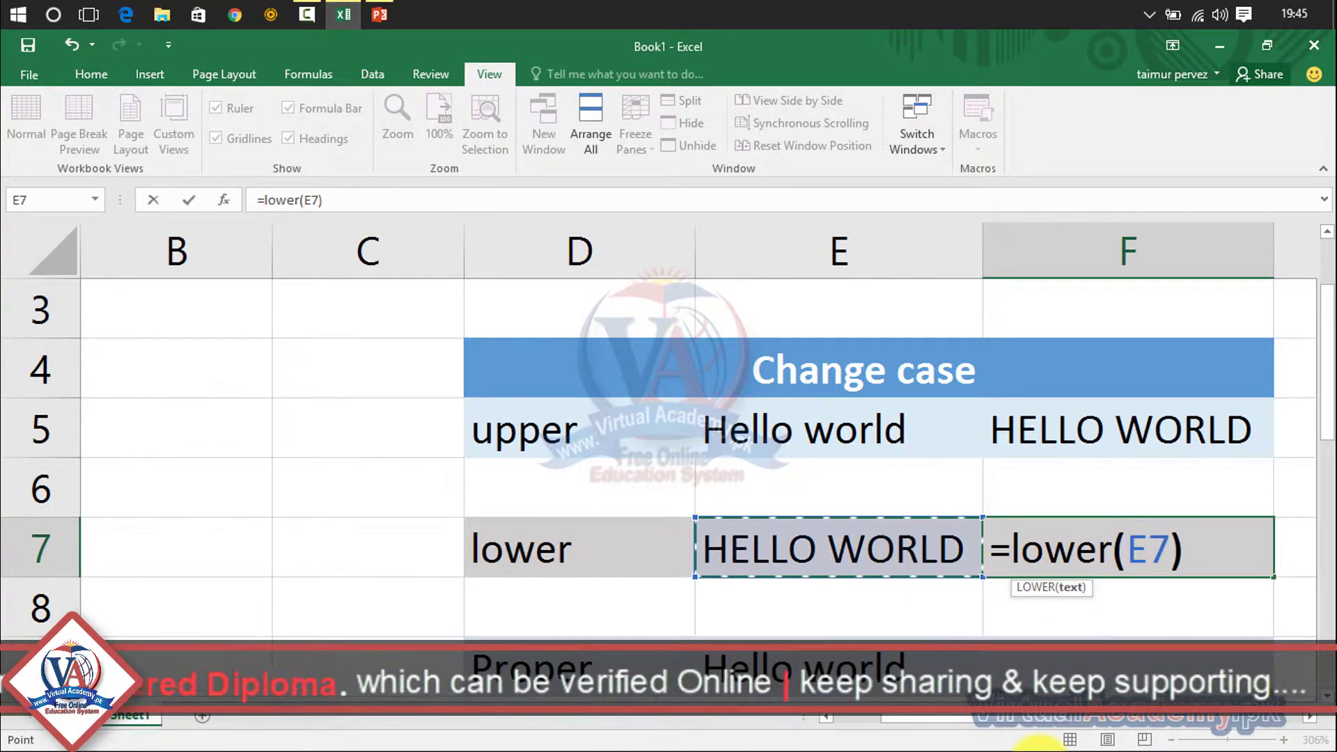
{"action": "key", "text": "Return"}
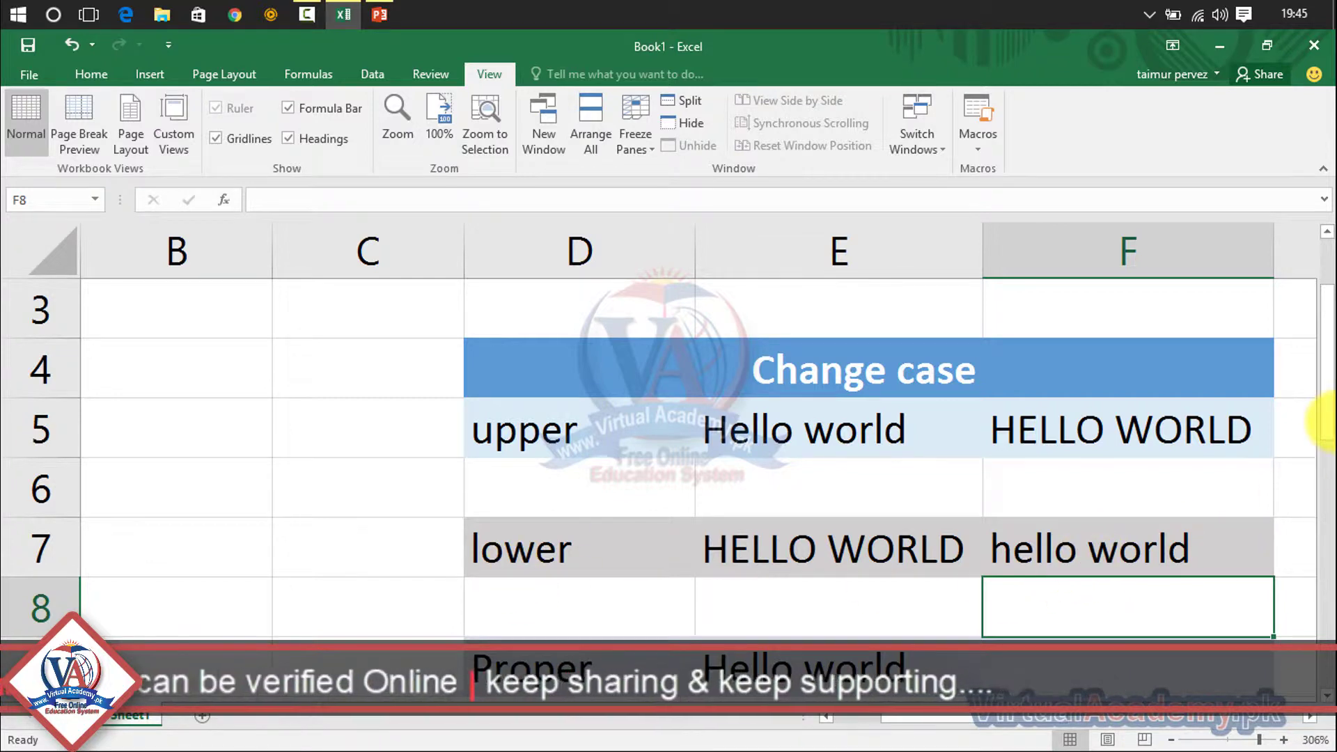
Step: Replace the text in cell E9 of the Proper row with the mixed-case text hEllO wOrLd
{"action": "left_click", "coordinate": [811, 697]}
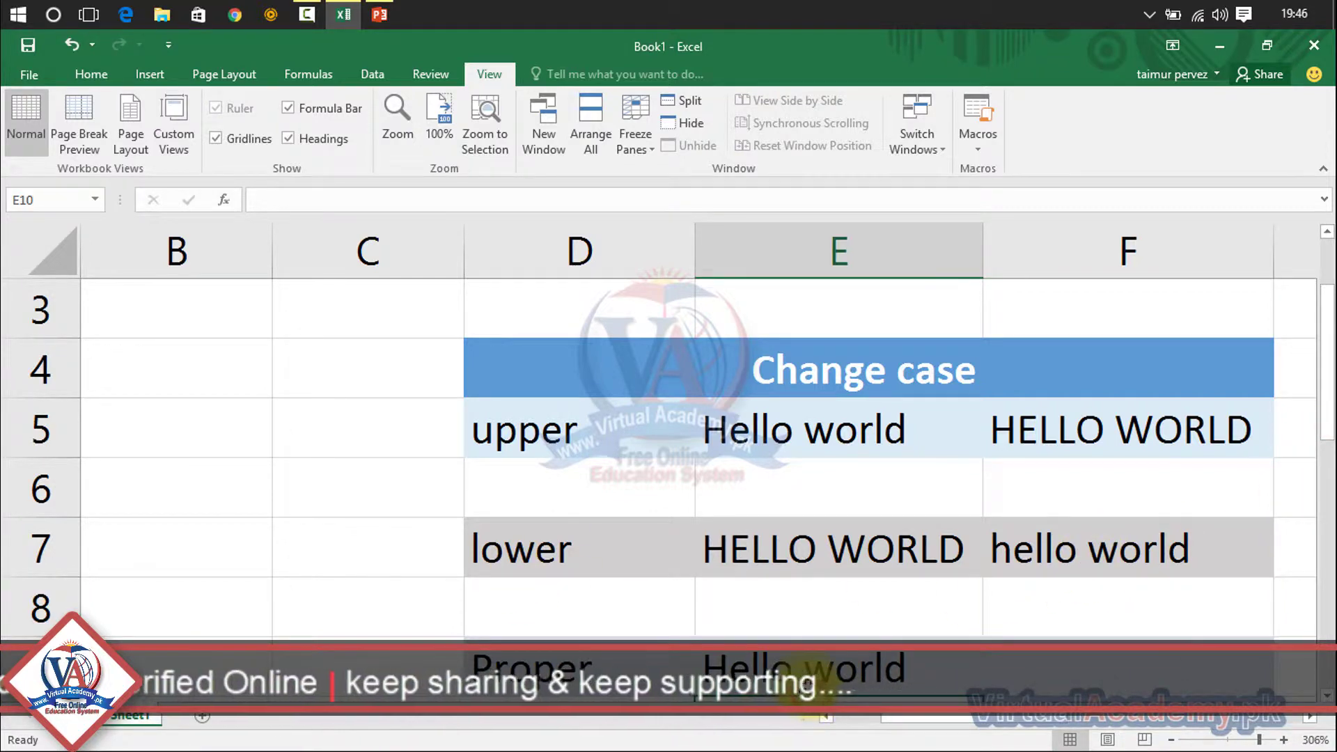
{"action": "left_click", "coordinate": [725, 668]}
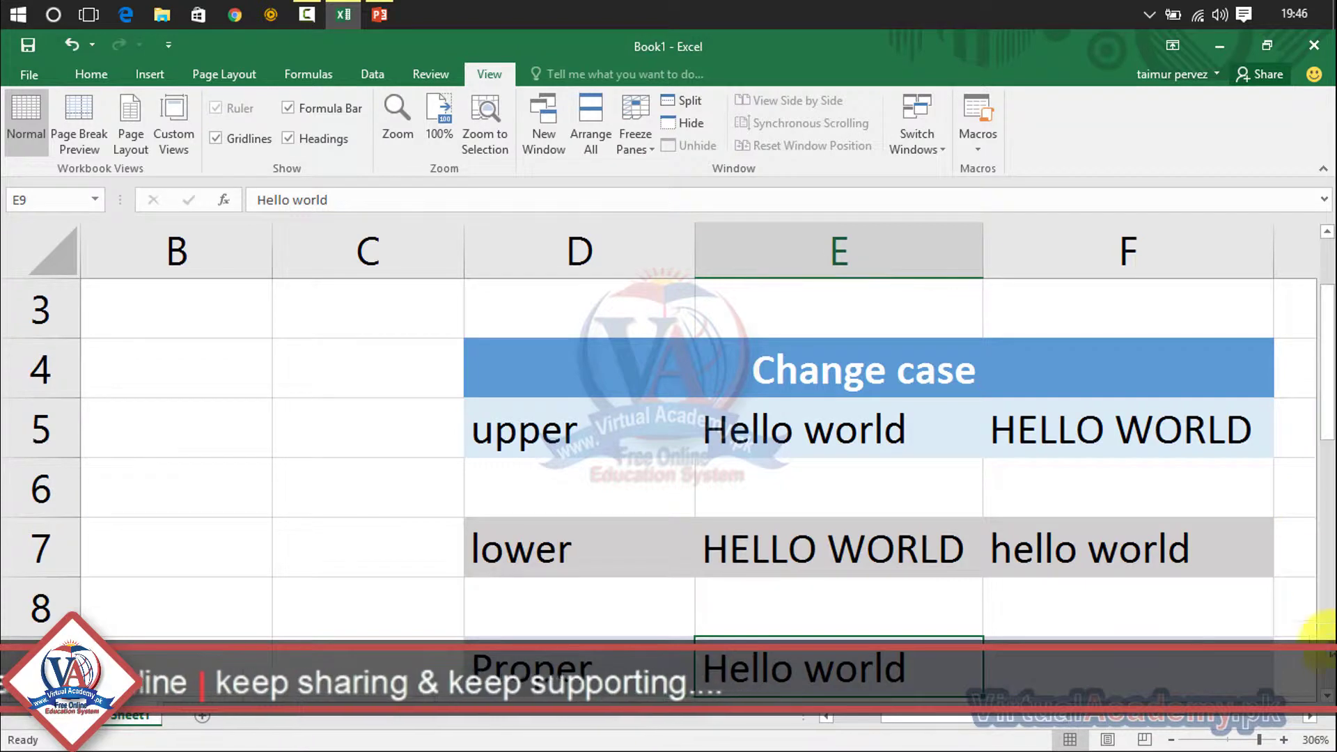
{"action": "left_click", "coordinate": [1326, 694]}
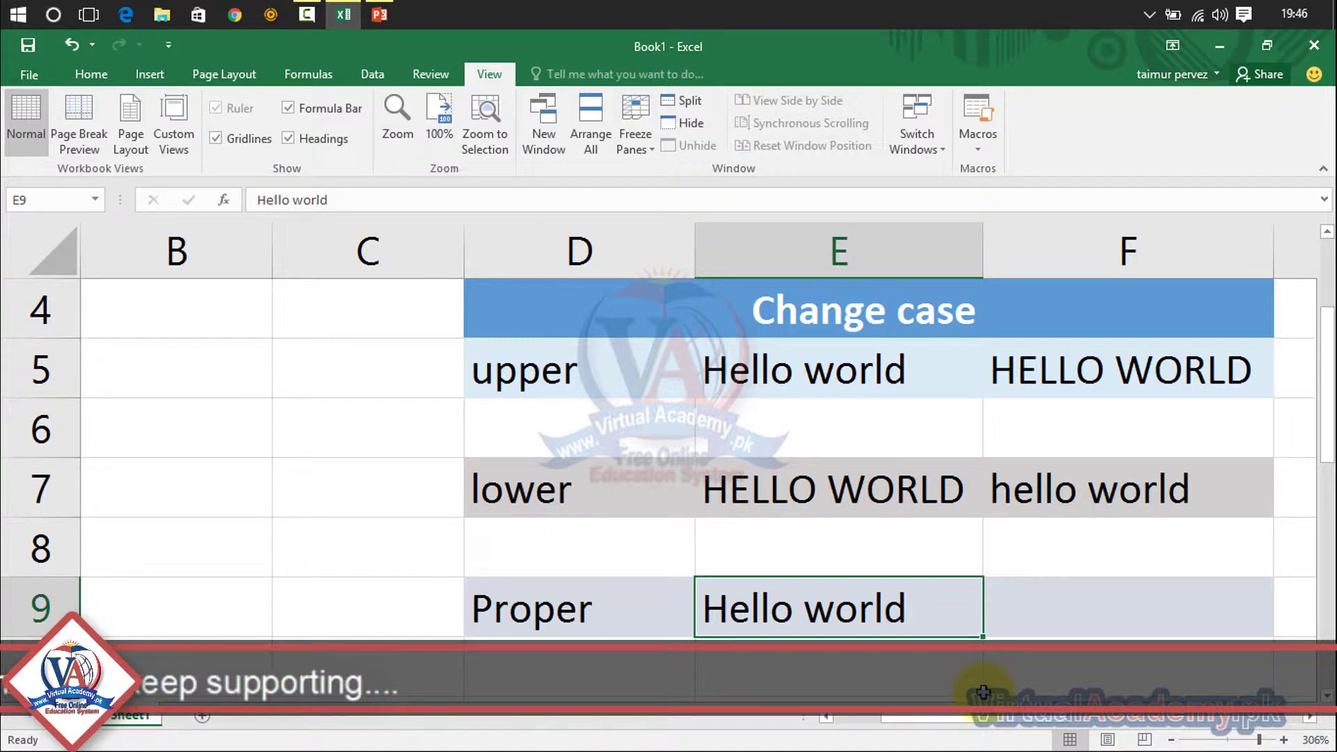
{"action": "type", "text": "h"}
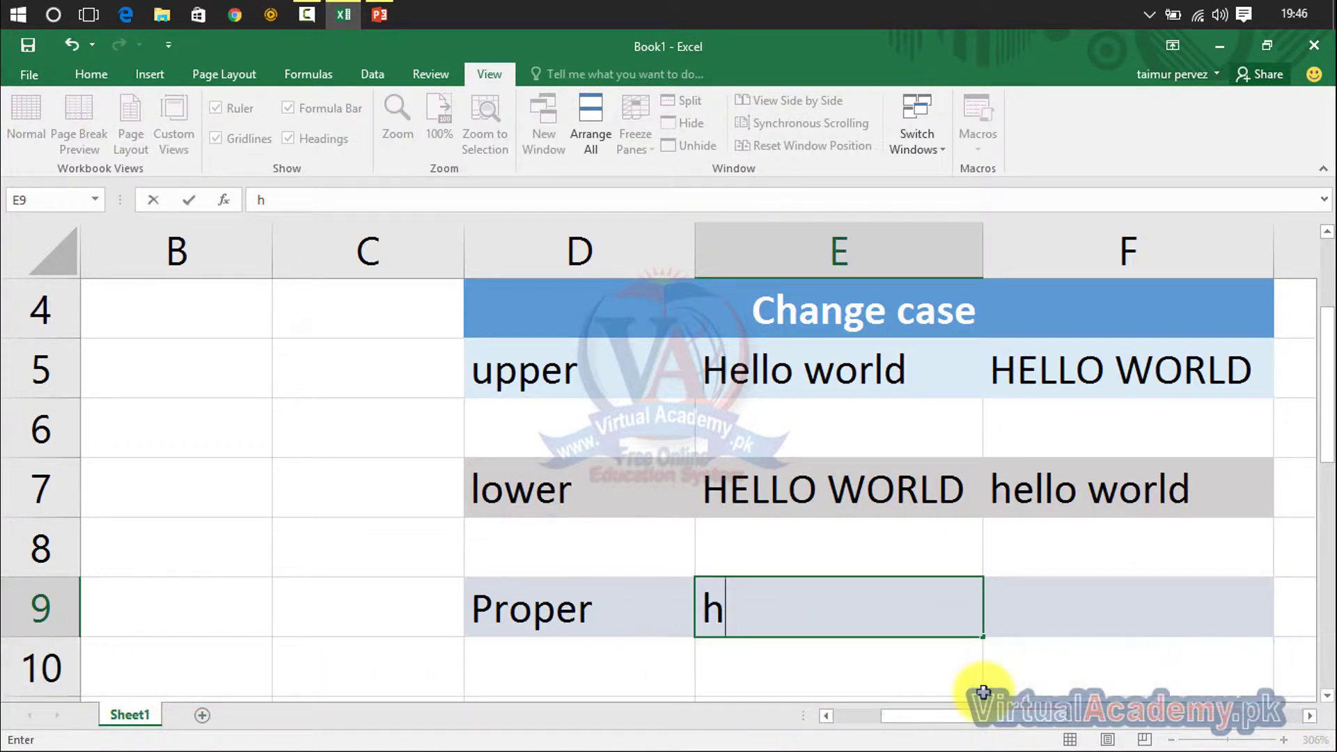
{"action": "type", "text": "EllO"}
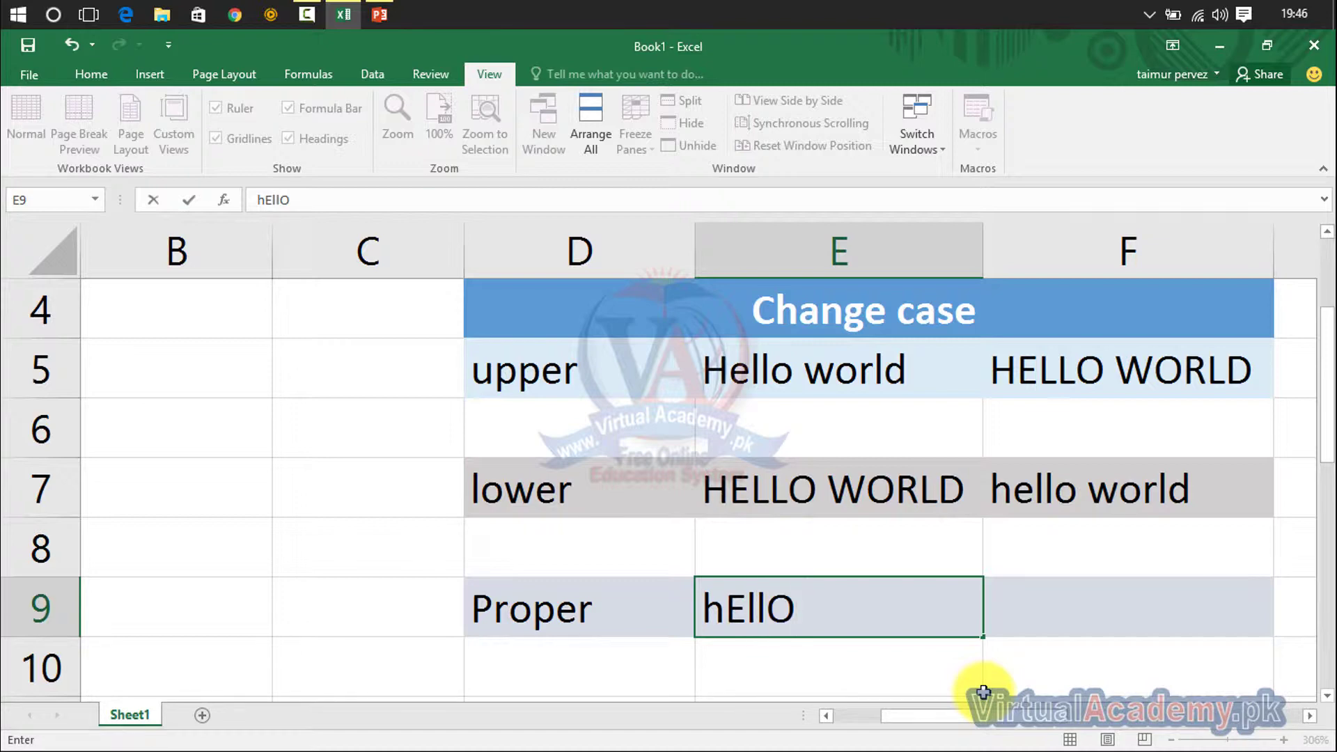
{"action": "type", "text": " W"}
{"action": "key", "text": "BackSpace"}
{"action": "type", "text": "wOrLd"}
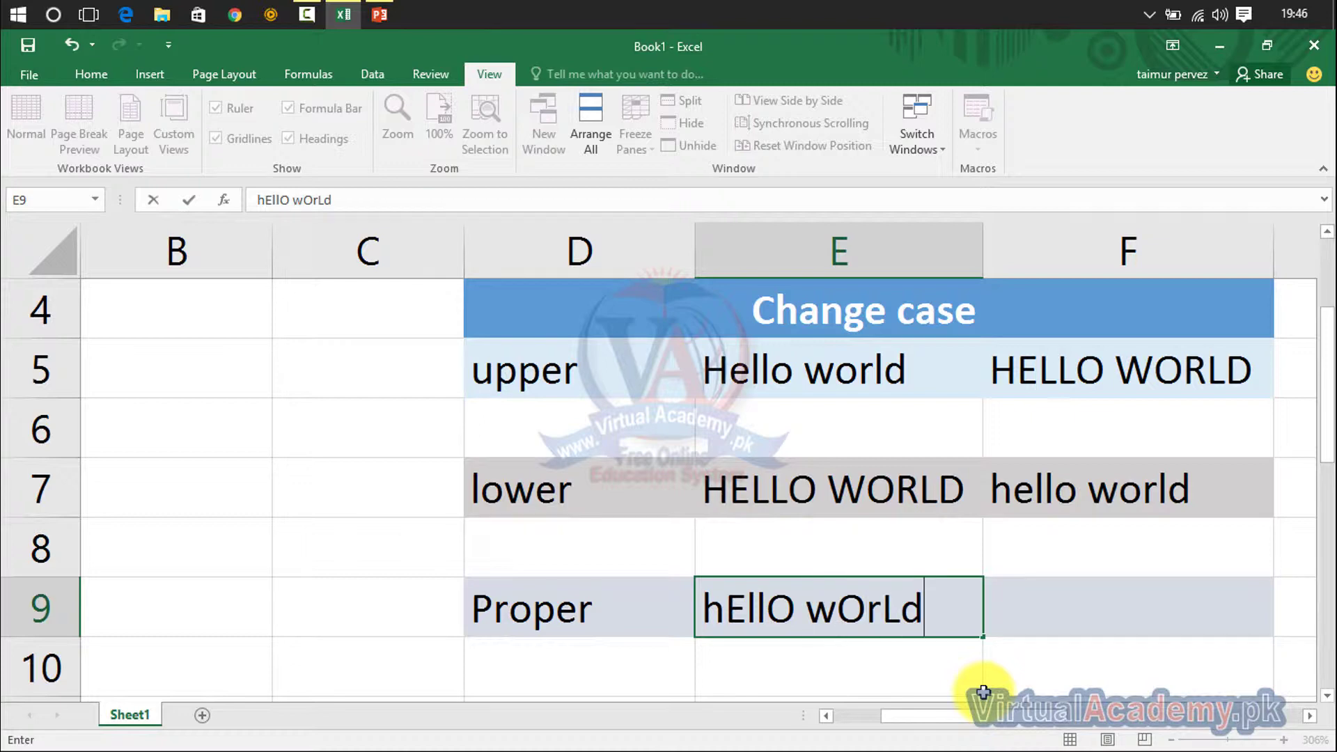
Step: Enter =PROPER(E9) in cell F9 to capitalize the first letter of each word in the neighbouring text
{"action": "left_click", "coordinate": [1079, 611]}
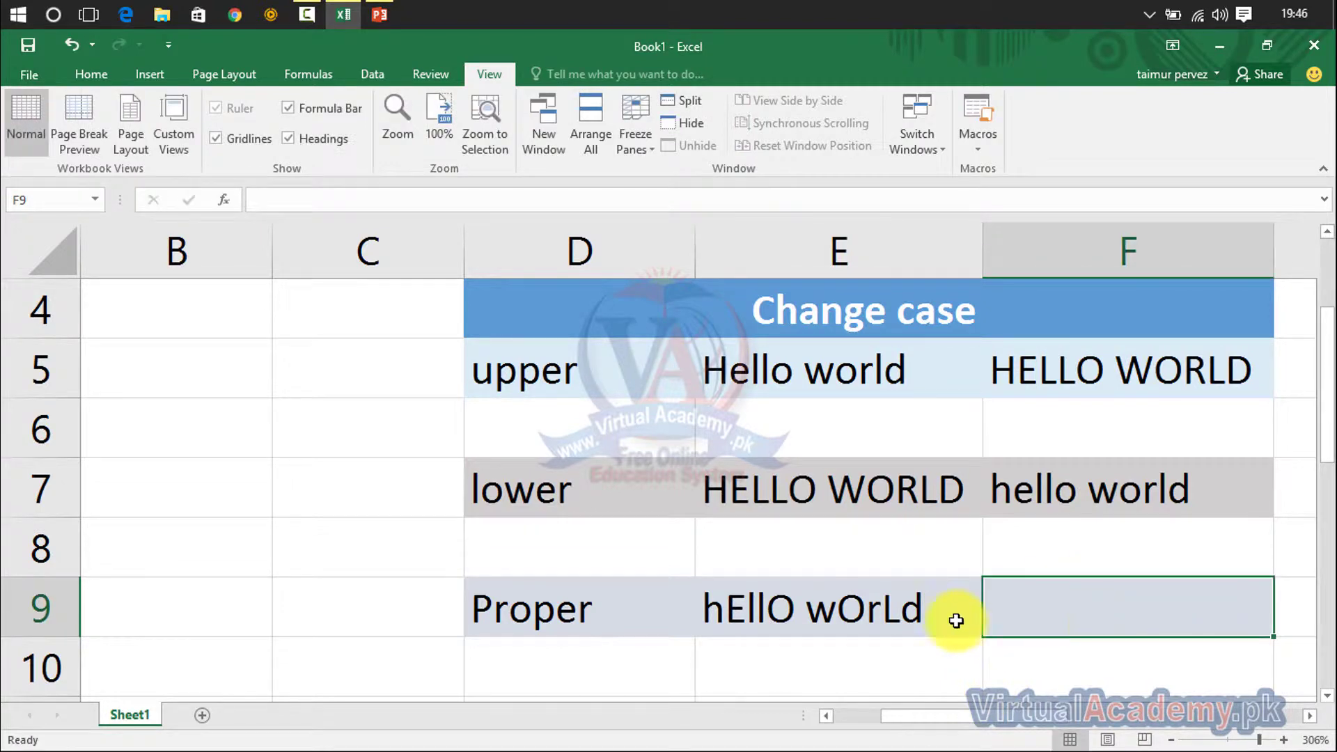
{"action": "left_click", "coordinate": [884, 605]}
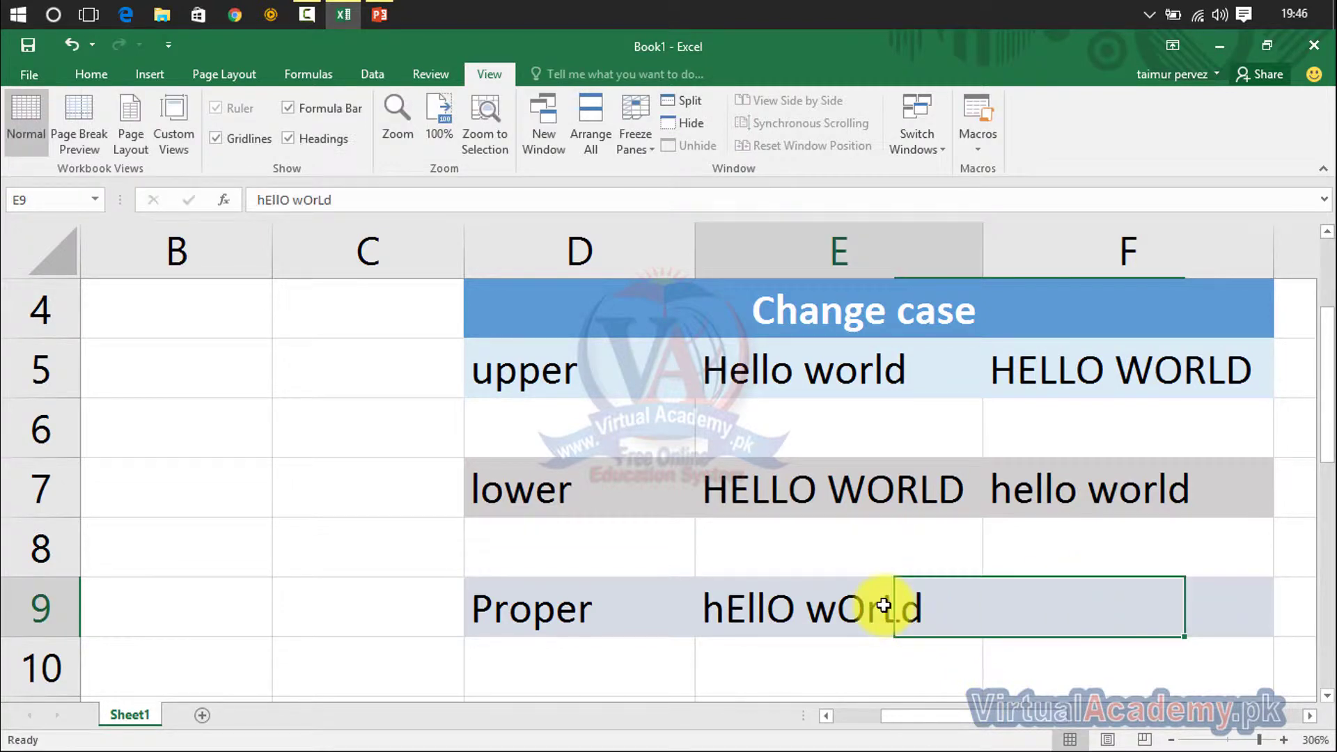
{"action": "left_click", "coordinate": [1023, 630]}
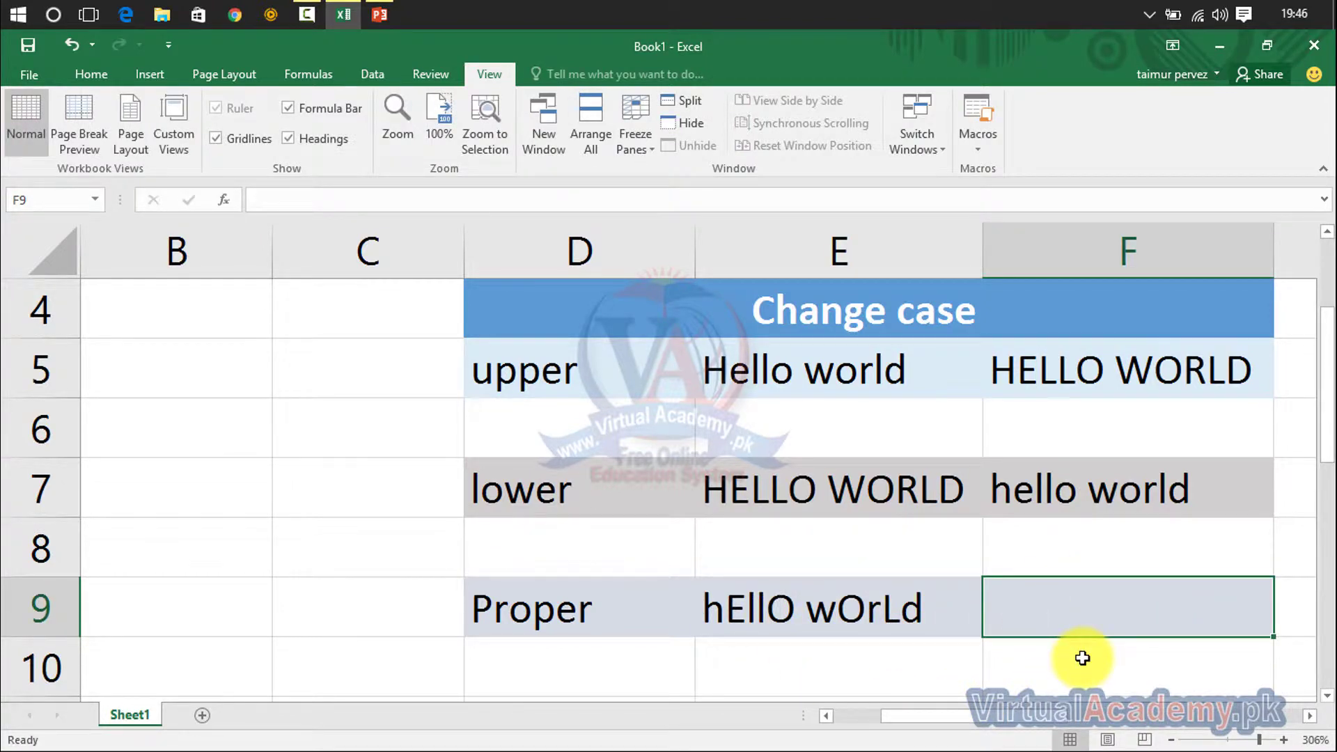
{"action": "type", "text": "=pro"}
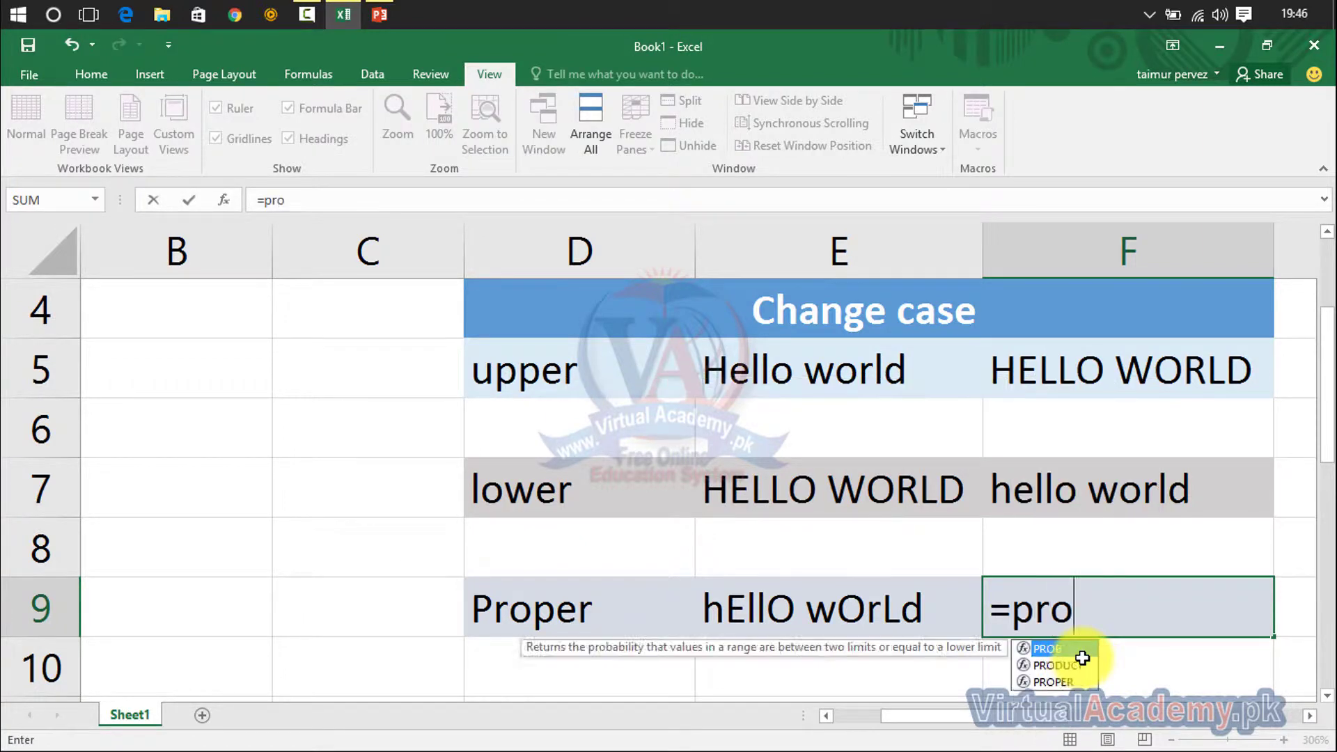
{"action": "type", "text": "per("}
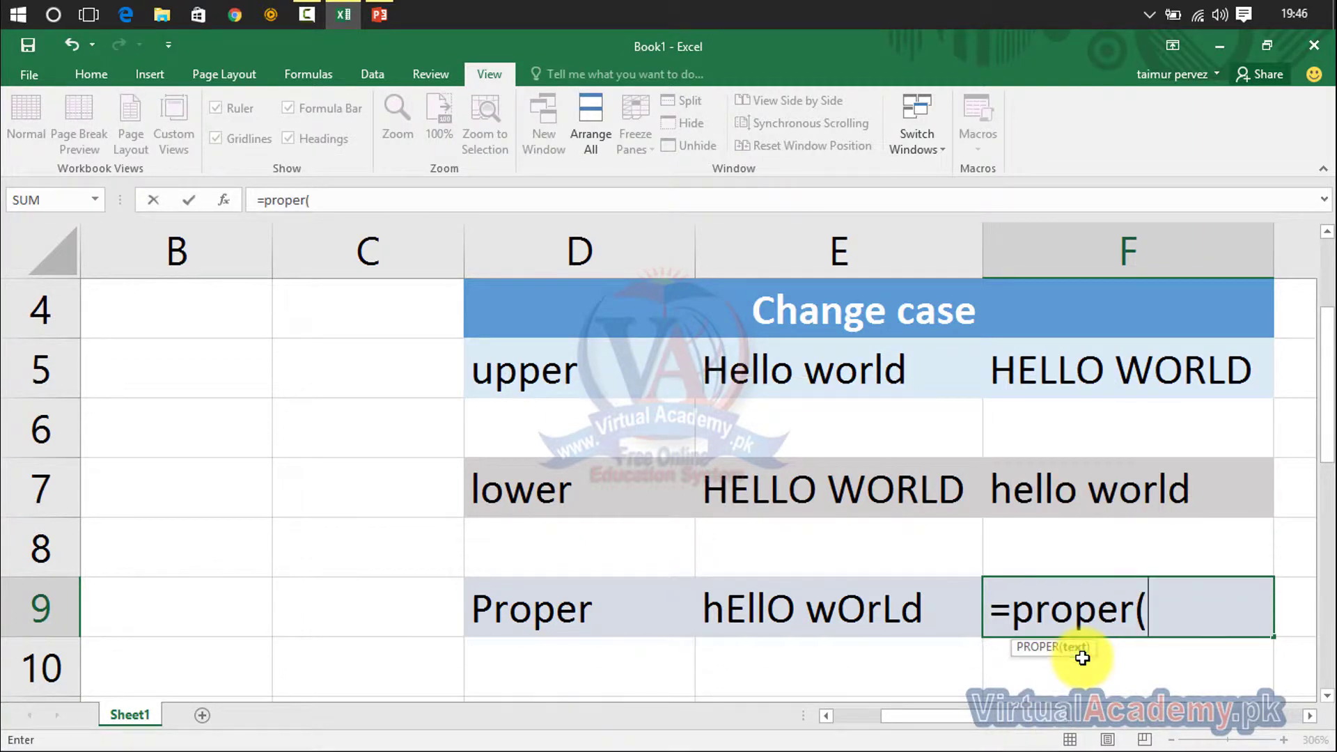
{"action": "left_click", "coordinate": [874, 603]}
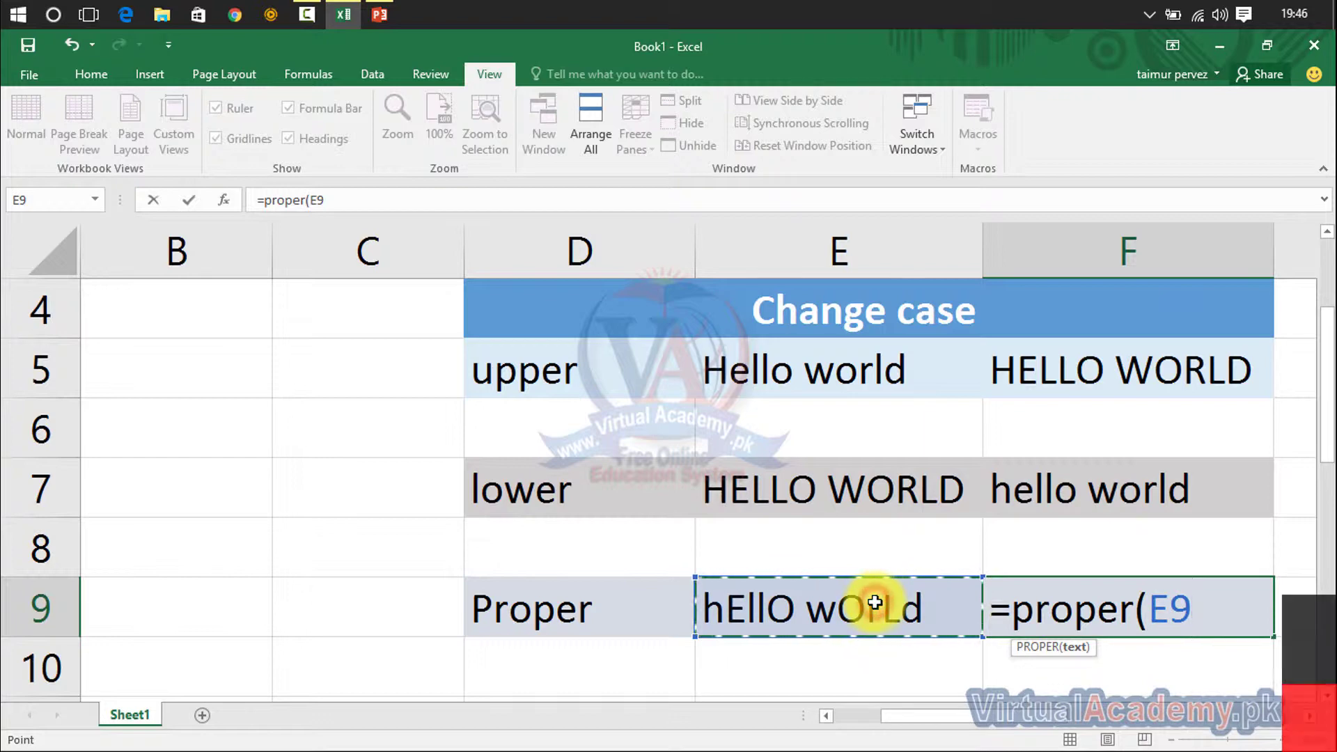
{"action": "type", "text": ")"}
{"action": "key", "text": "Return"}
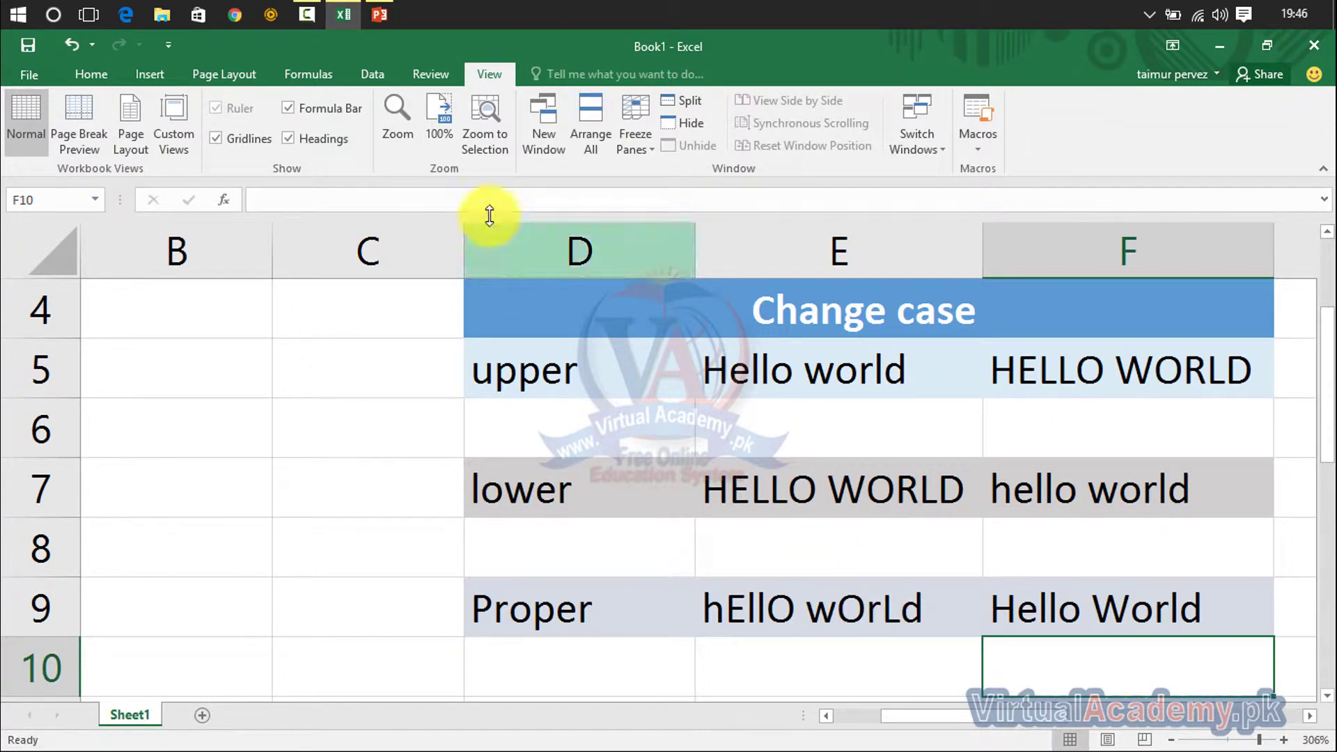
Step: Enter =TODAY() in cell J5 beside the Today label of the Date and time table
{"action": "left_click", "coordinate": [440, 136]}
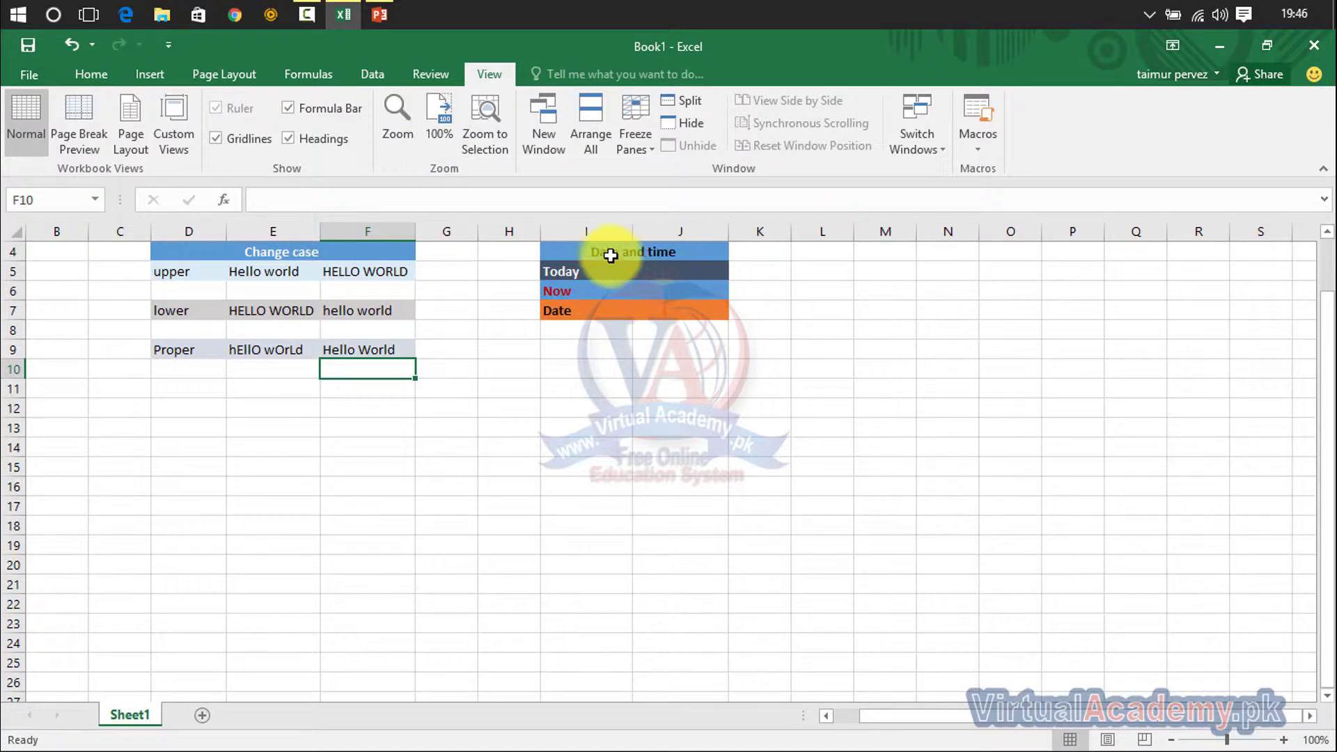
{"action": "left_click_drag", "start_coordinate": [608, 253], "coordinate": [677, 294]}
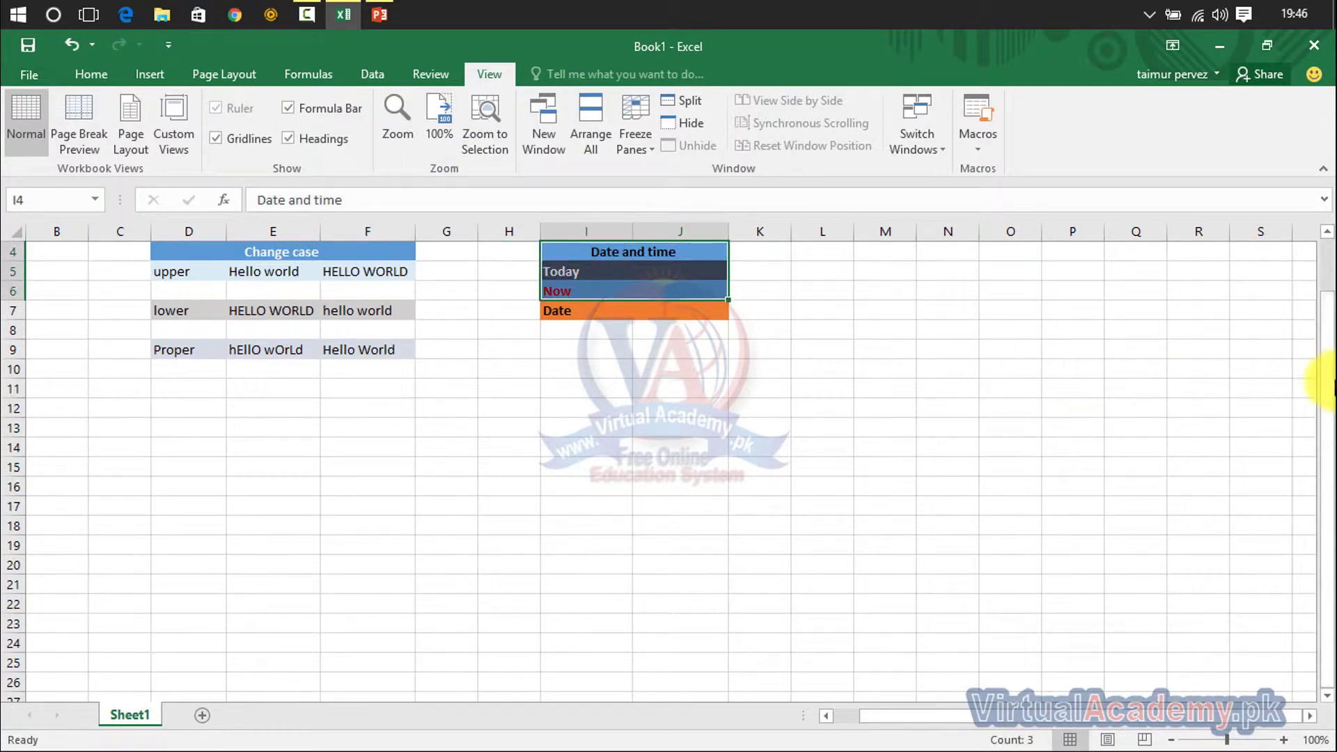
{"action": "left_click_drag", "start_coordinate": [1328, 387], "coordinate": [1330, 379]}
{"action": "left_click_drag", "start_coordinate": [612, 277], "coordinate": [644, 329]}
{"action": "left_click", "coordinate": [477, 135]}
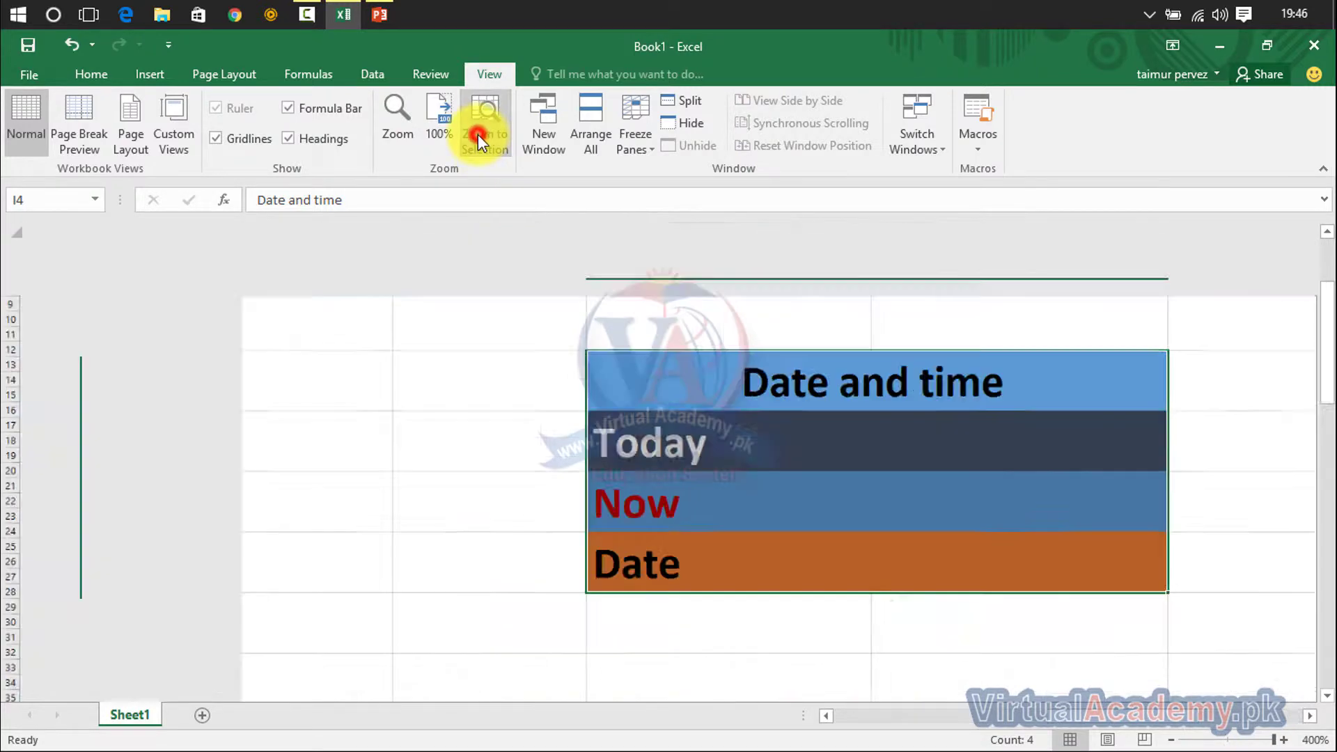
{"action": "left_click", "coordinate": [749, 526]}
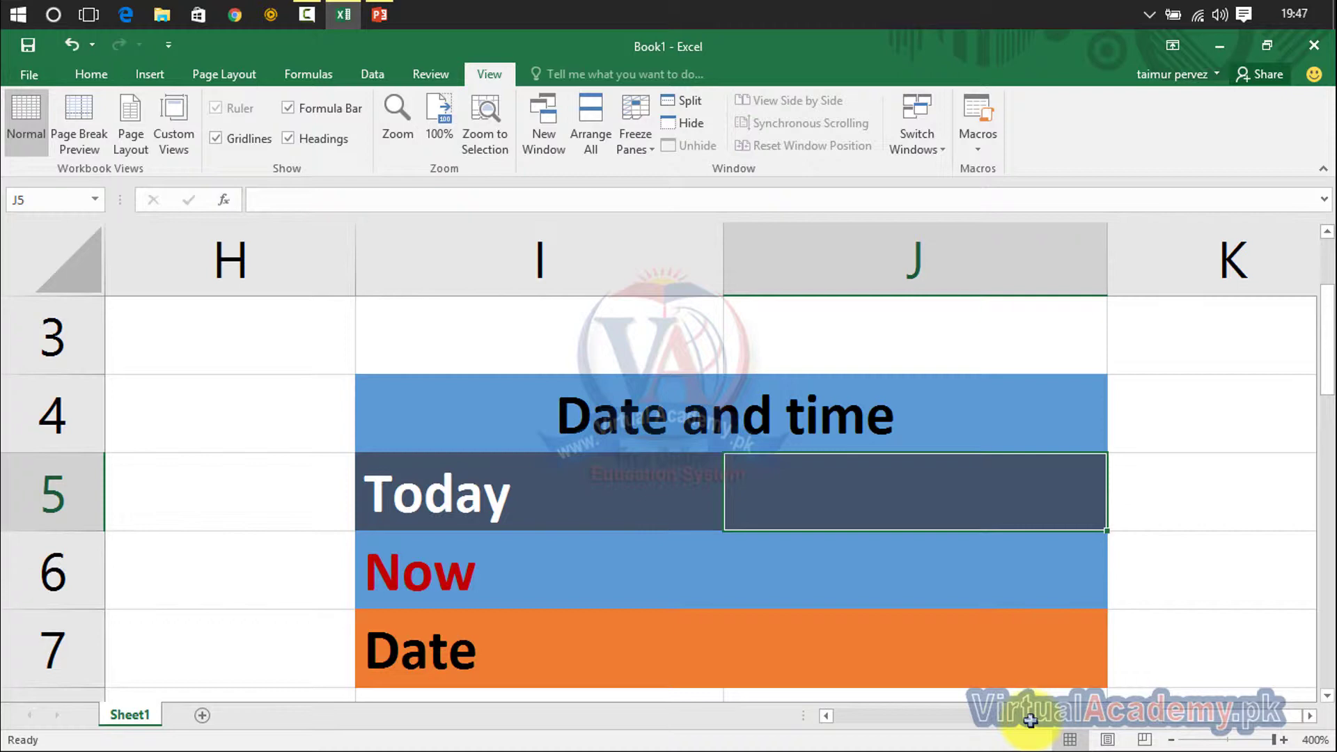
{"action": "type", "text": "=to"}
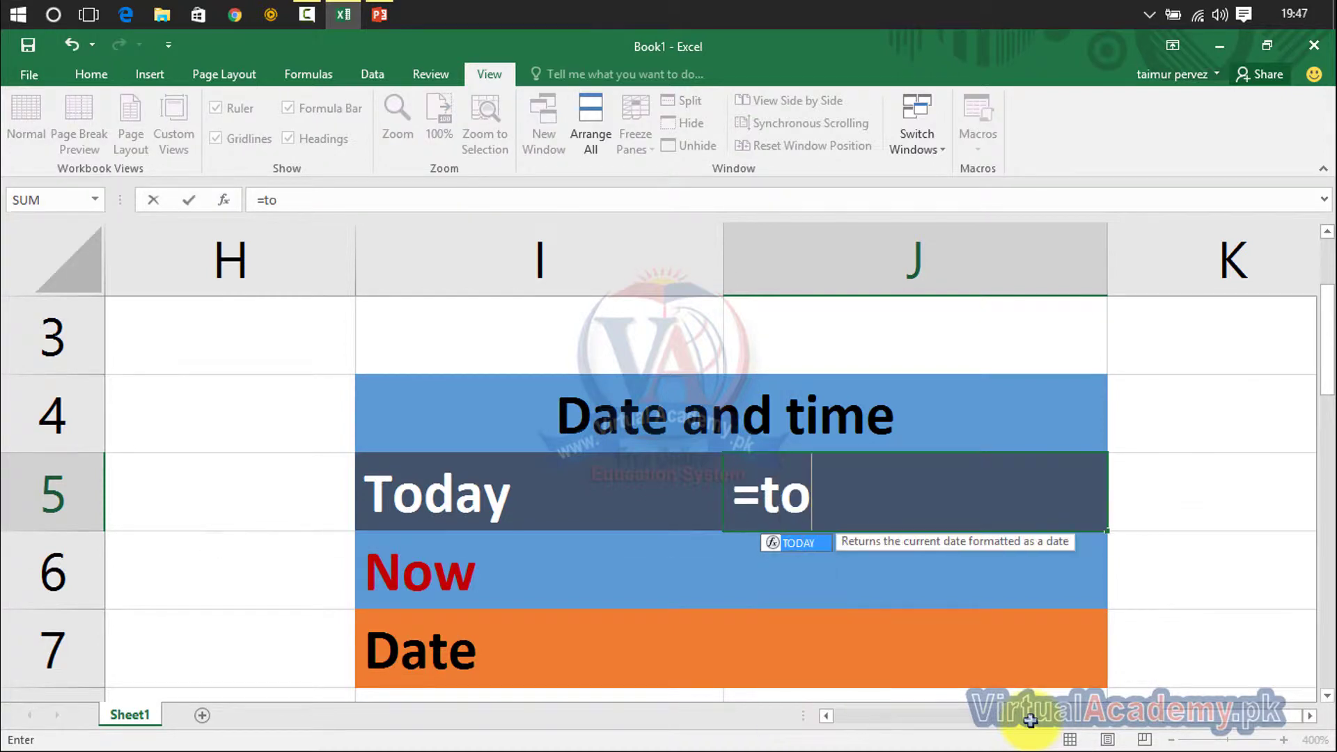
{"action": "type", "text": "dasy"}
{"action": "key", "text": "BackSpace"}
{"action": "key", "text": "BackSpace"}
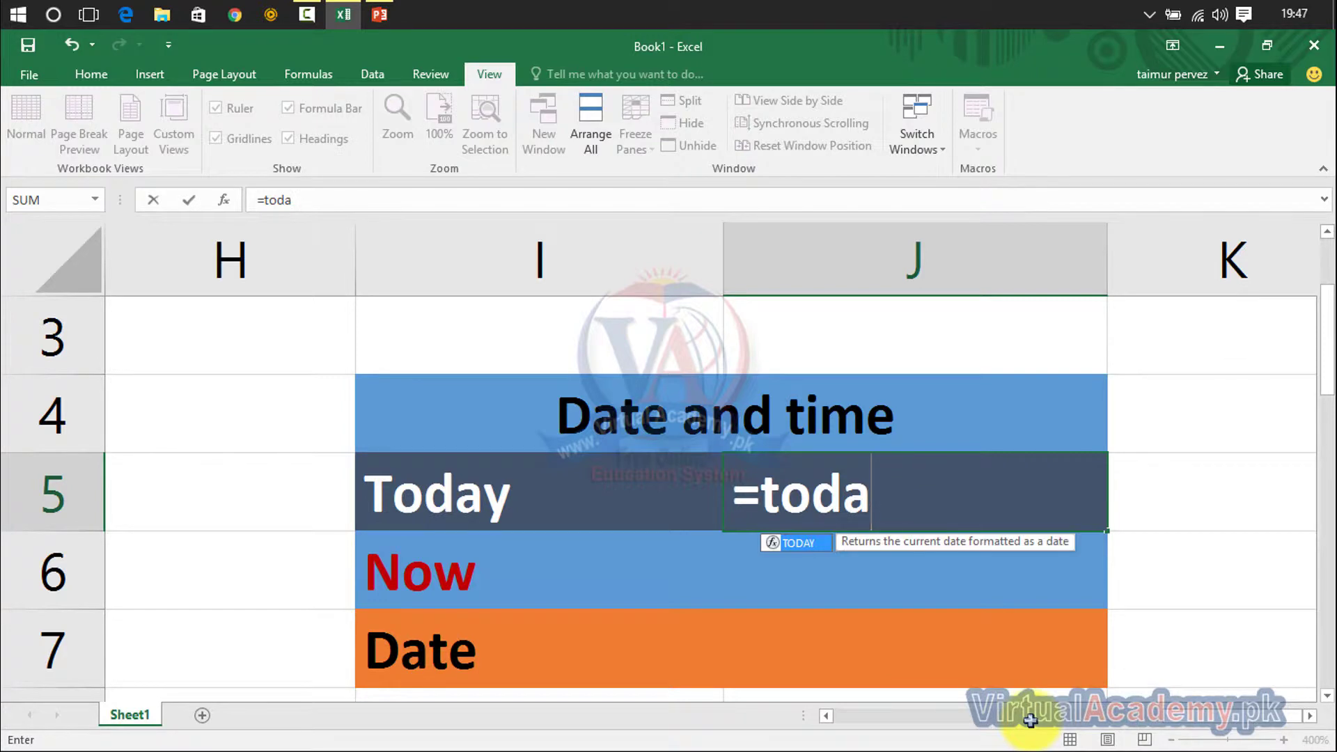
{"action": "type", "text": "y()"}
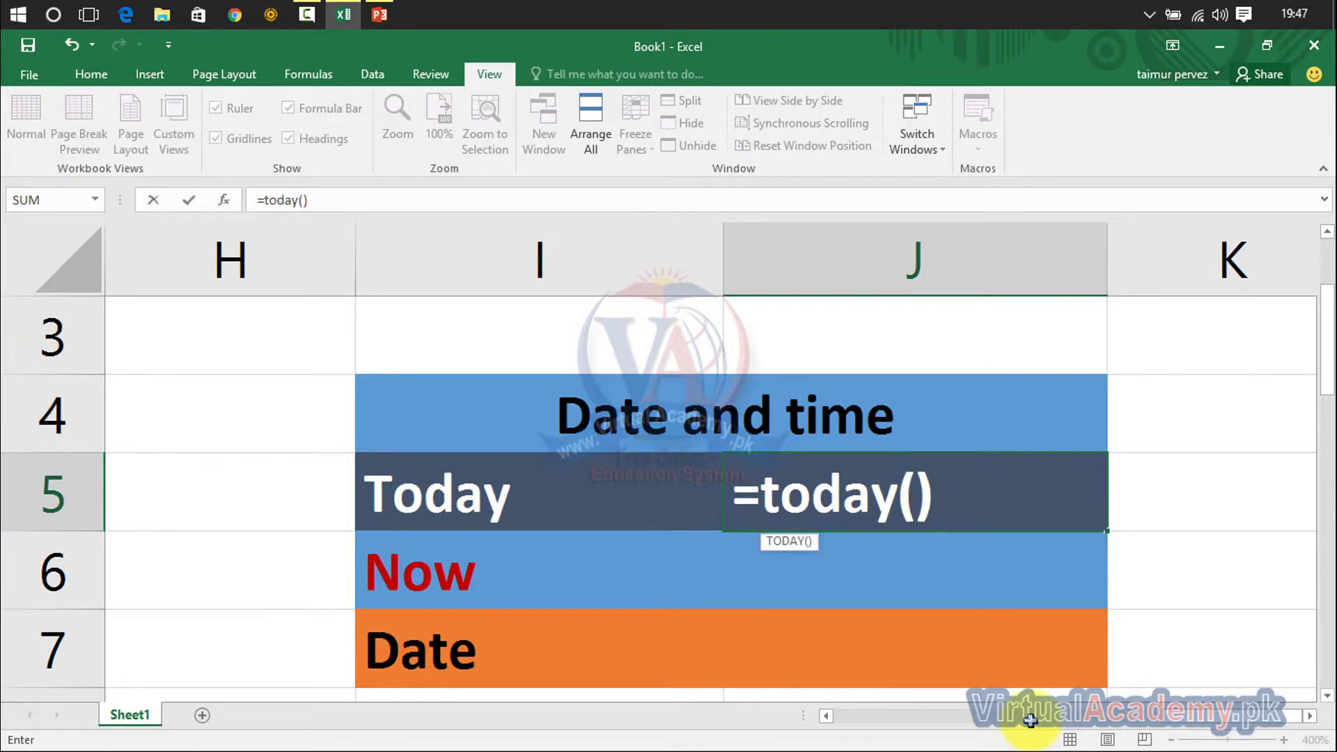
{"action": "key", "text": "Return"}
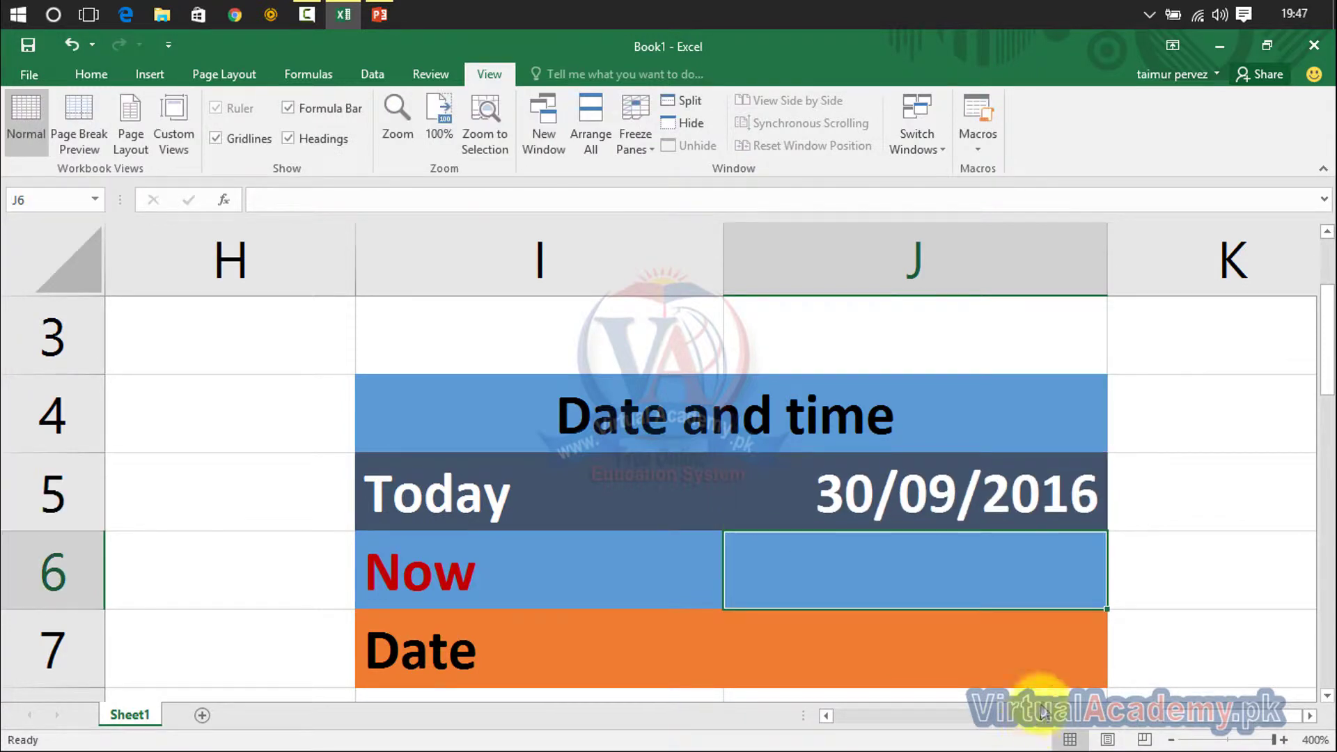
Step: Enter =NOW() in cell J6 beside the Now label and widen column J to fit the date and time
{"action": "left_click", "coordinate": [963, 501]}
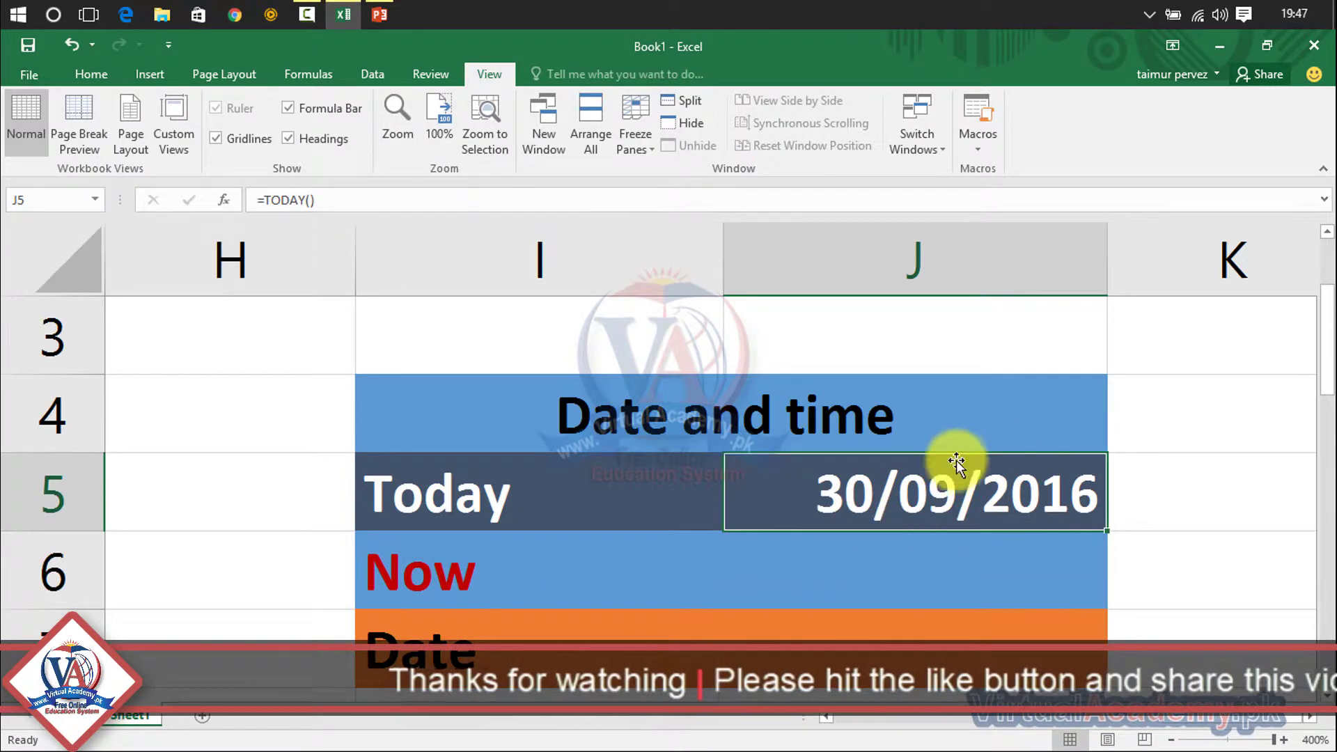
{"action": "left_click", "coordinate": [966, 565]}
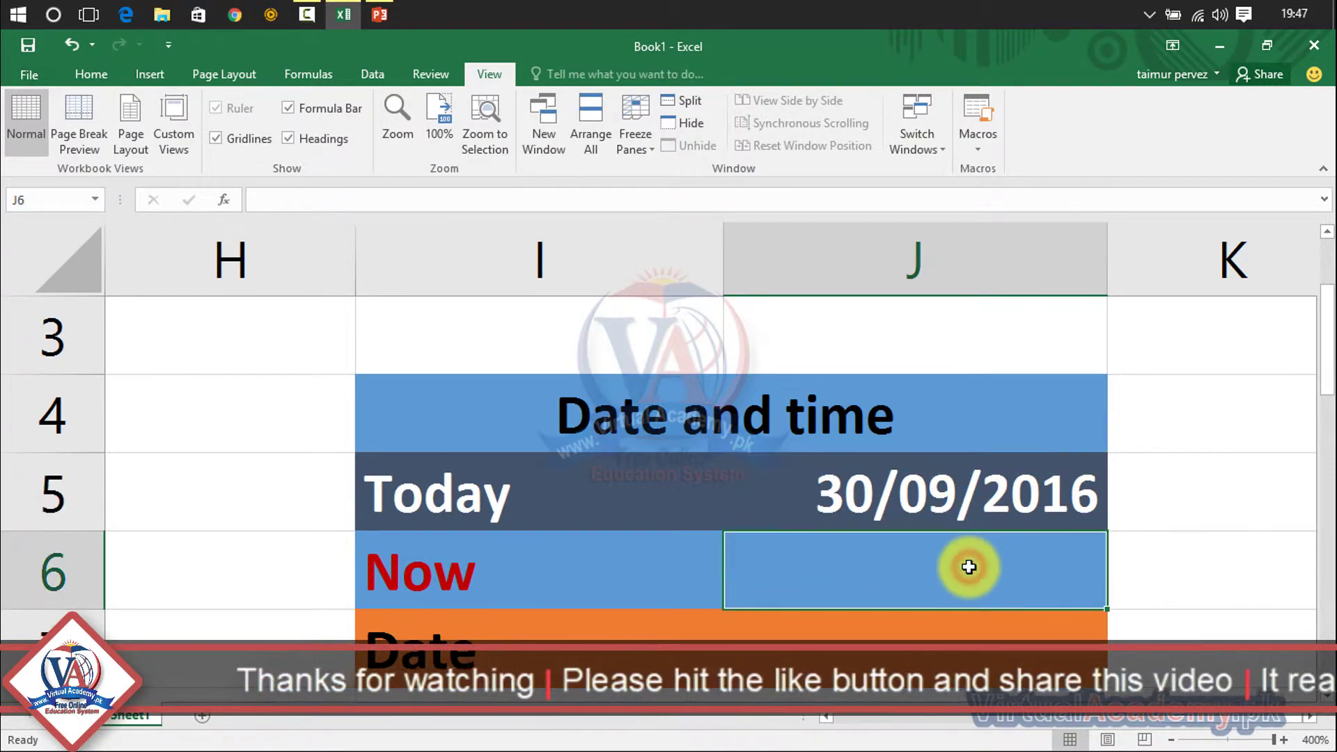
{"action": "type", "text": "=n"}
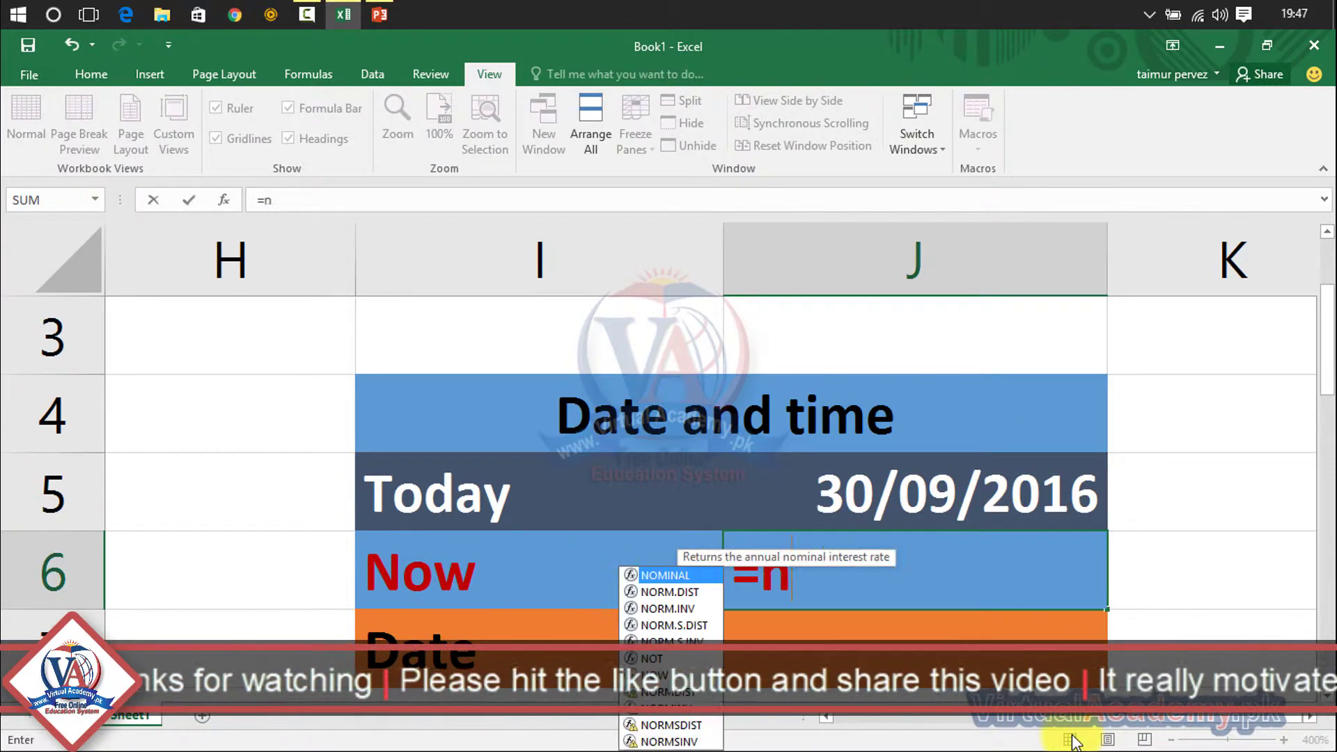
{"action": "type", "text": "ow()"}
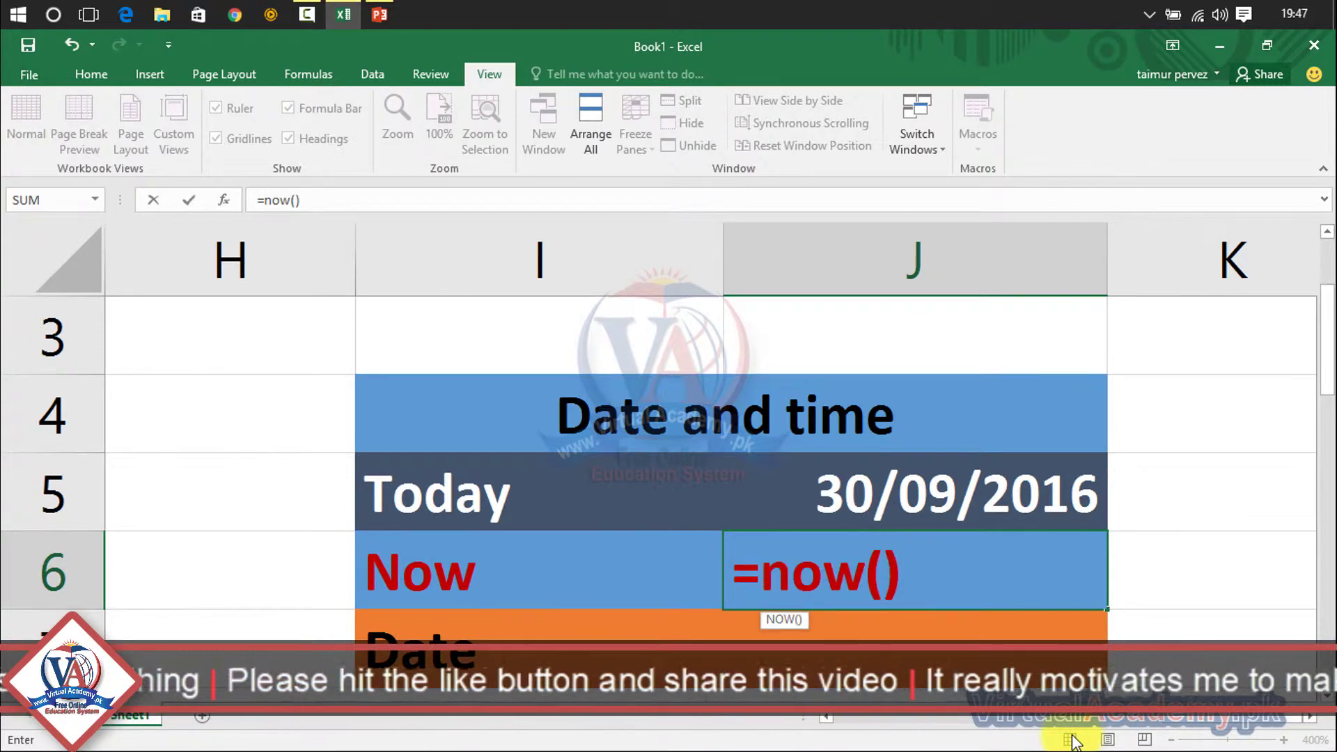
{"action": "key", "text": "Return"}
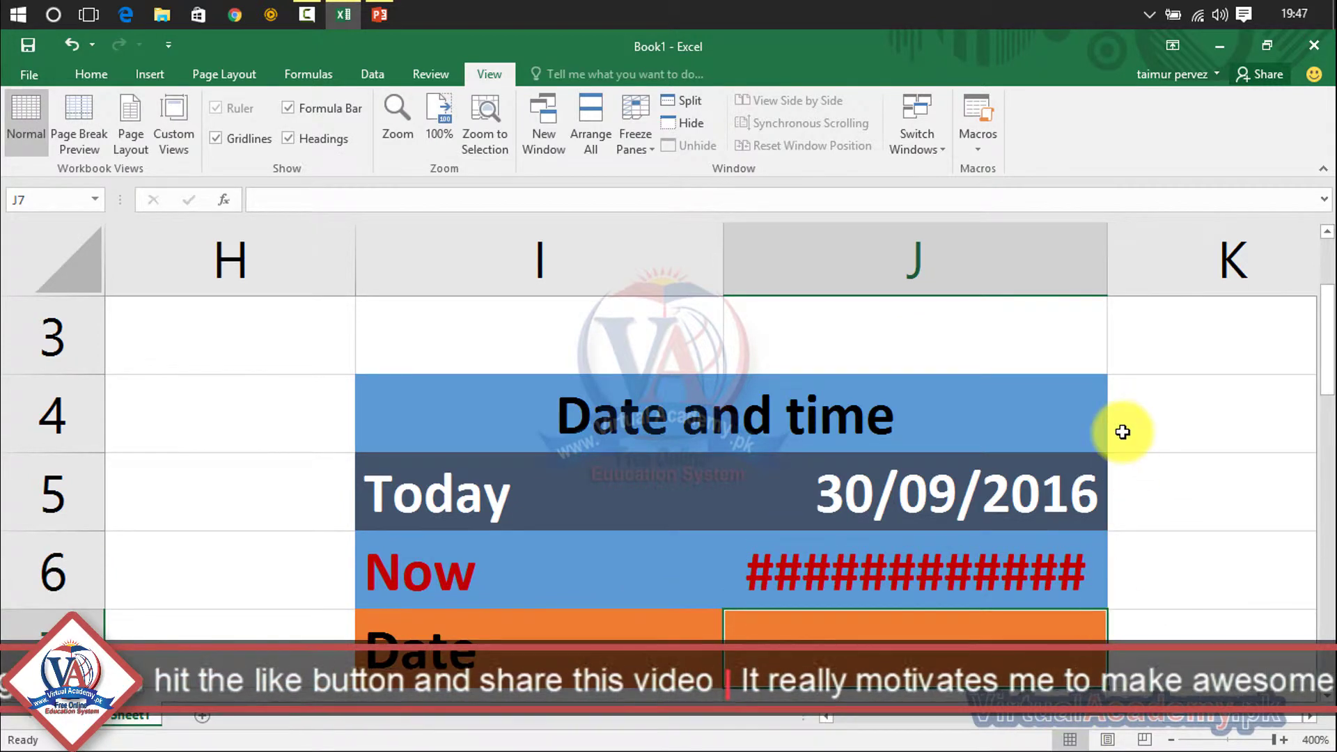
{"action": "left_click_drag", "start_coordinate": [1109, 280], "coordinate": [1315, 282]}
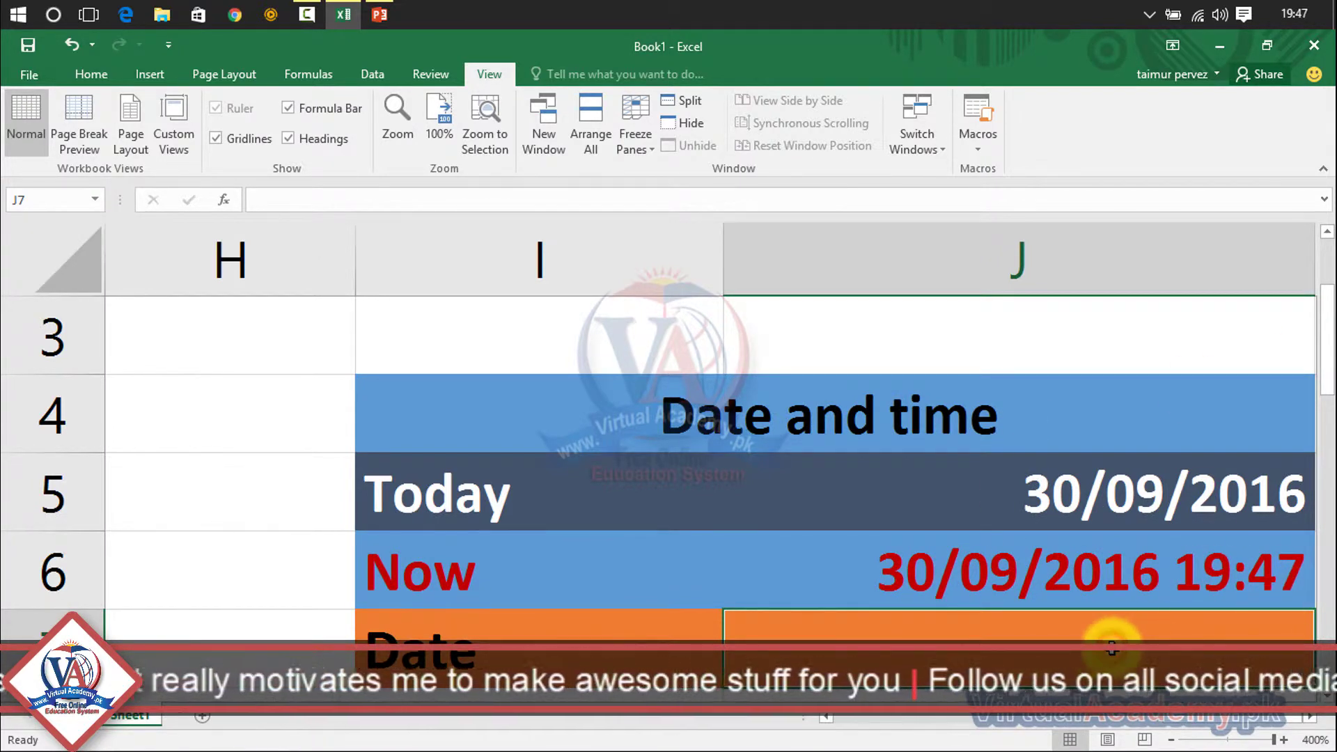
Step: Enter =DATE(2016,6,20) in cell J7 beside the Date label
{"action": "type", "text": "=date"}
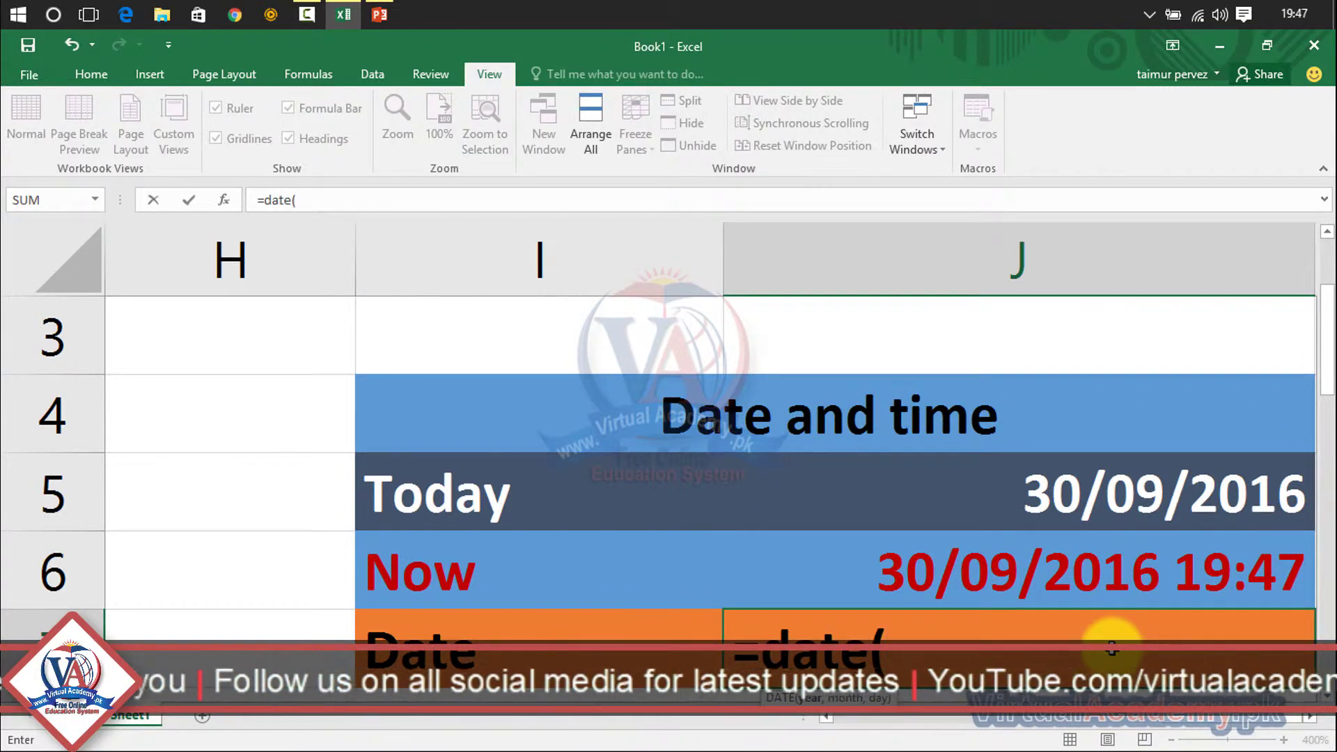
{"action": "type", "text": "(2016,"}
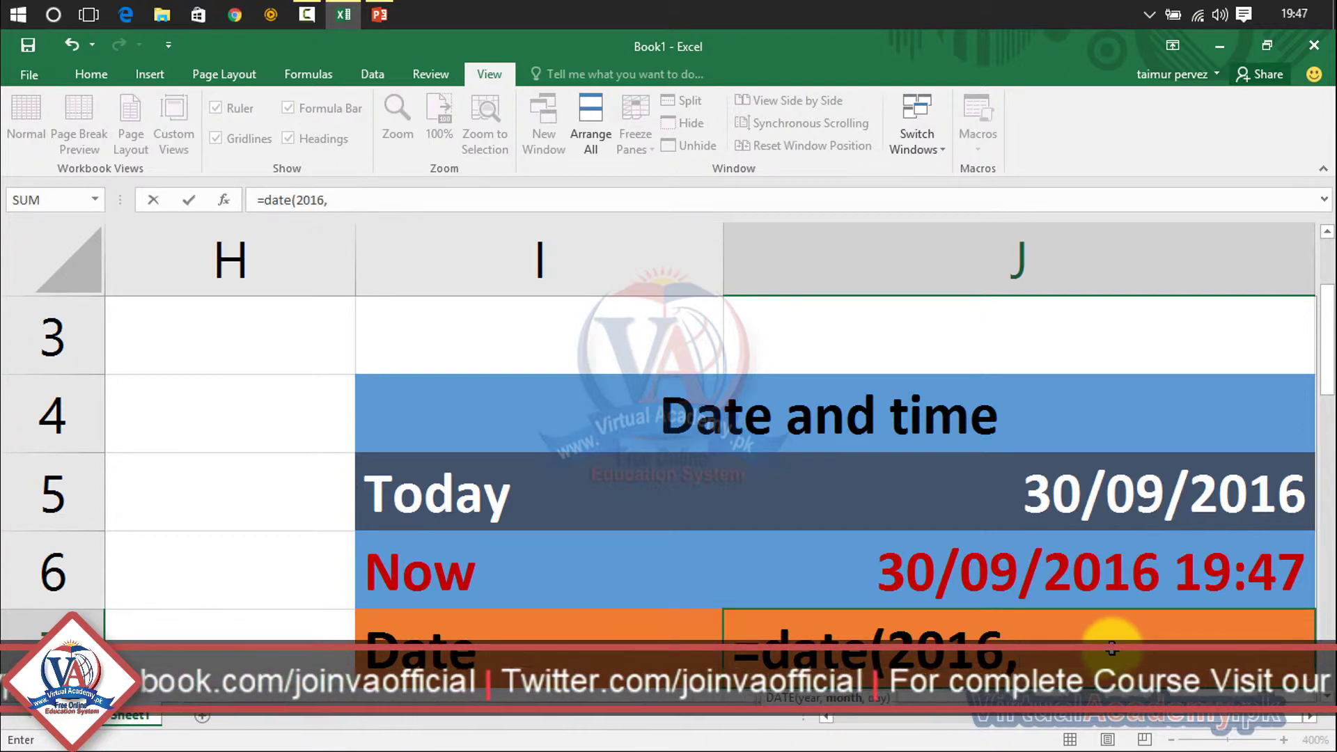
{"action": "type", "text": "6,20"}
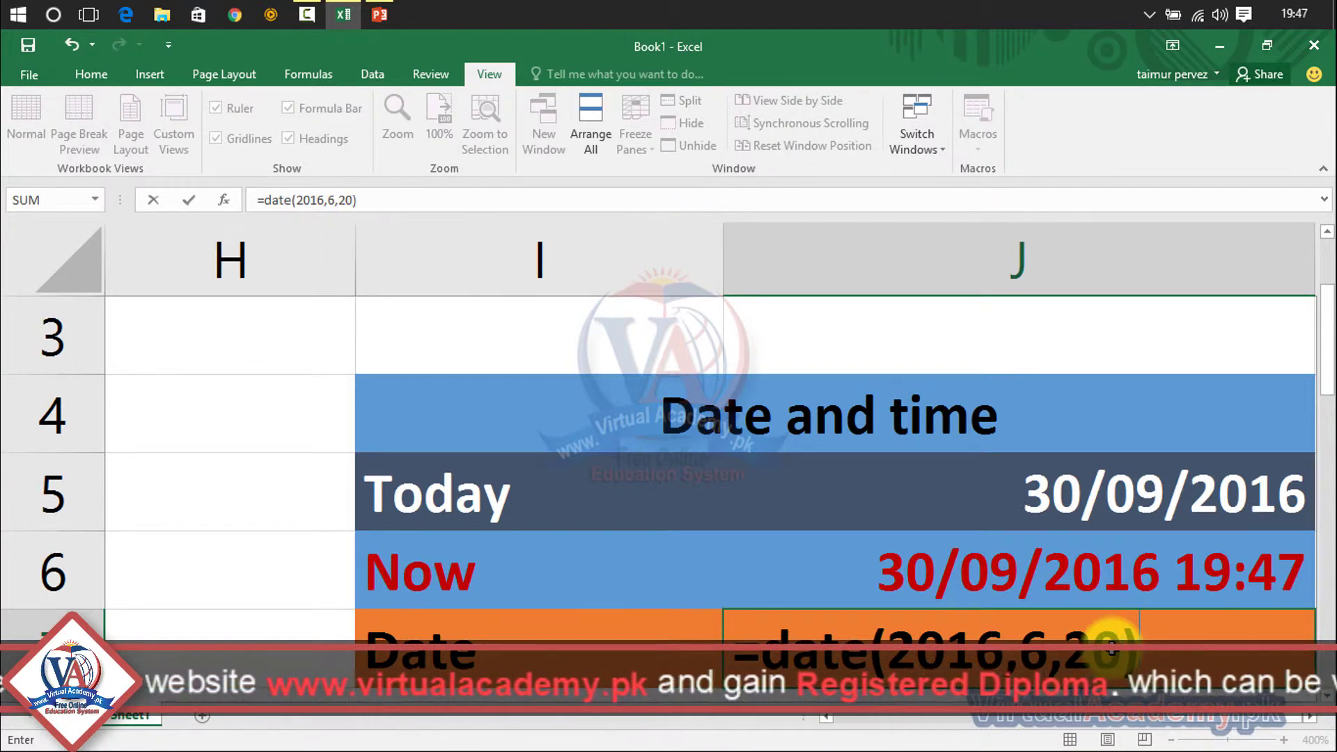
{"action": "key", "text": "Return"}
{"action": "left_click", "coordinate": [1084, 577]}
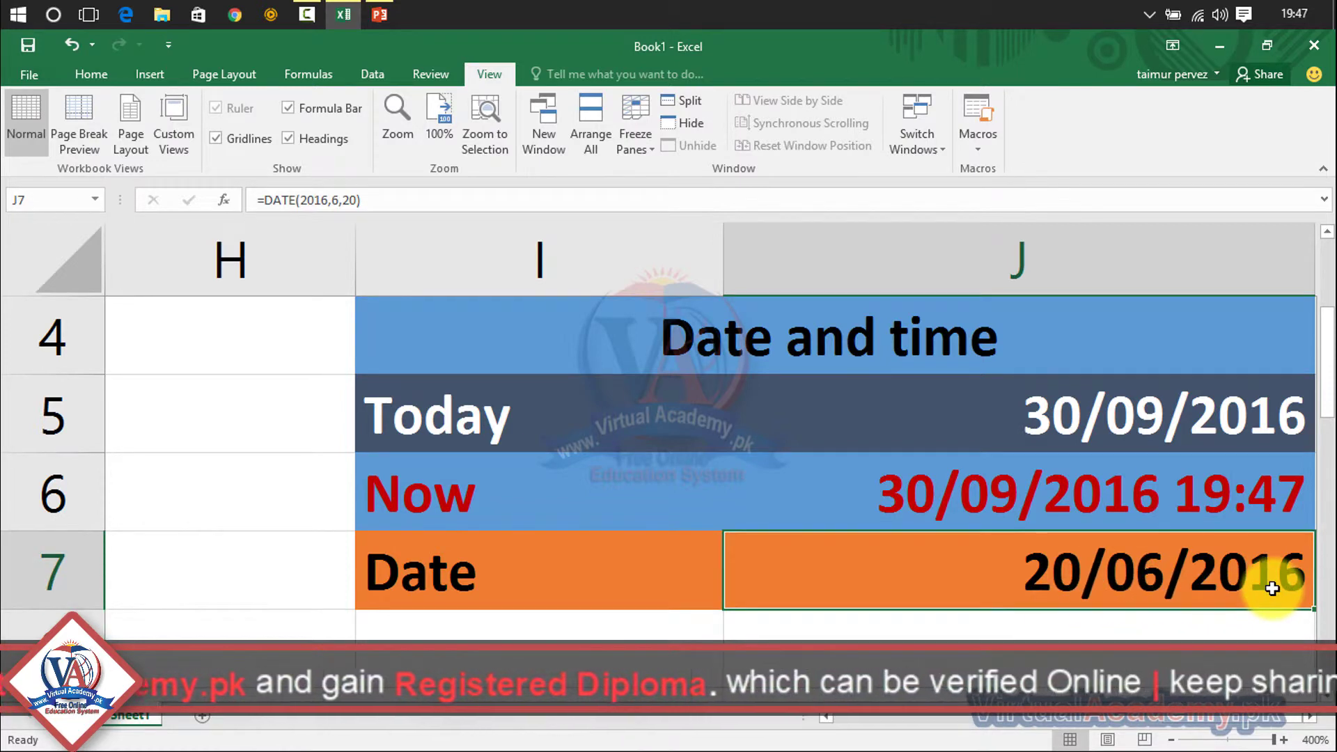
Step: Select the Date and time table, then view it at 100% zoom together with the Change case table
{"action": "left_click", "coordinate": [869, 349]}
{"action": "left_click_drag", "start_coordinate": [867, 378], "coordinate": [838, 545]}
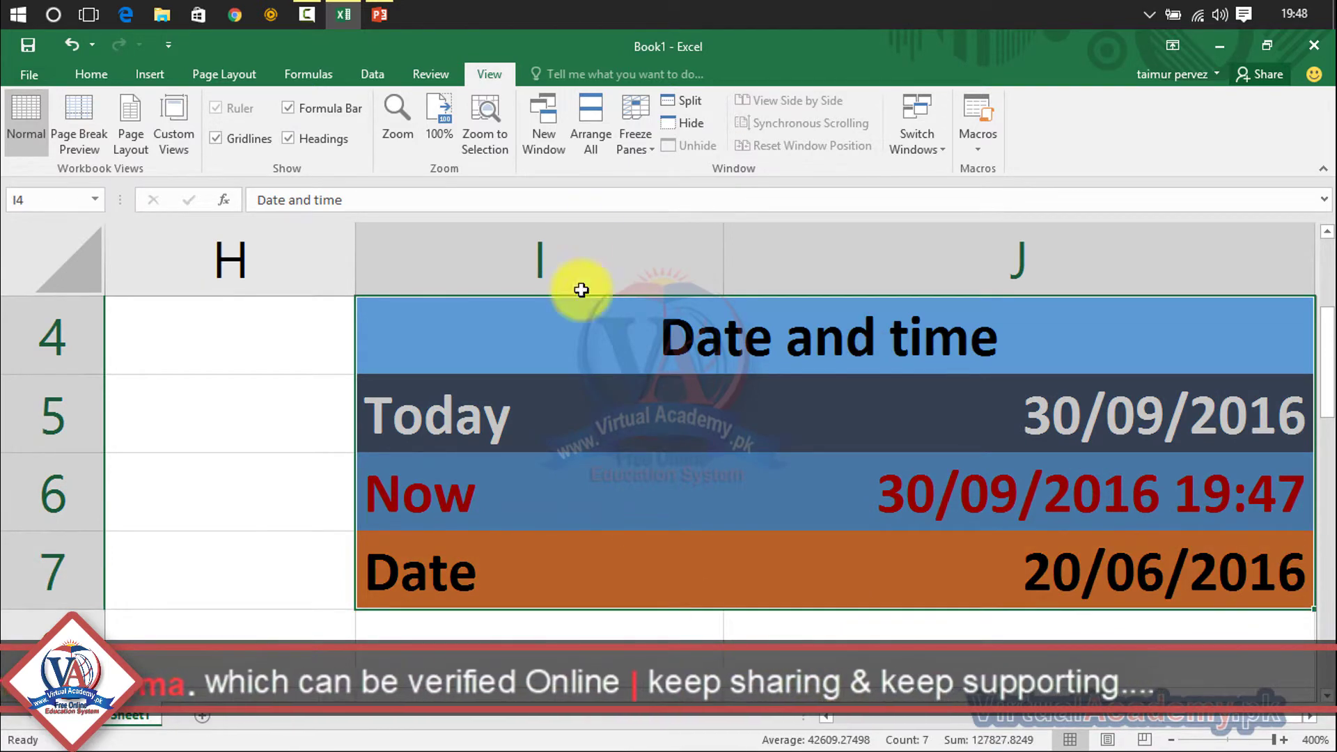
{"action": "left_click", "coordinate": [440, 123]}
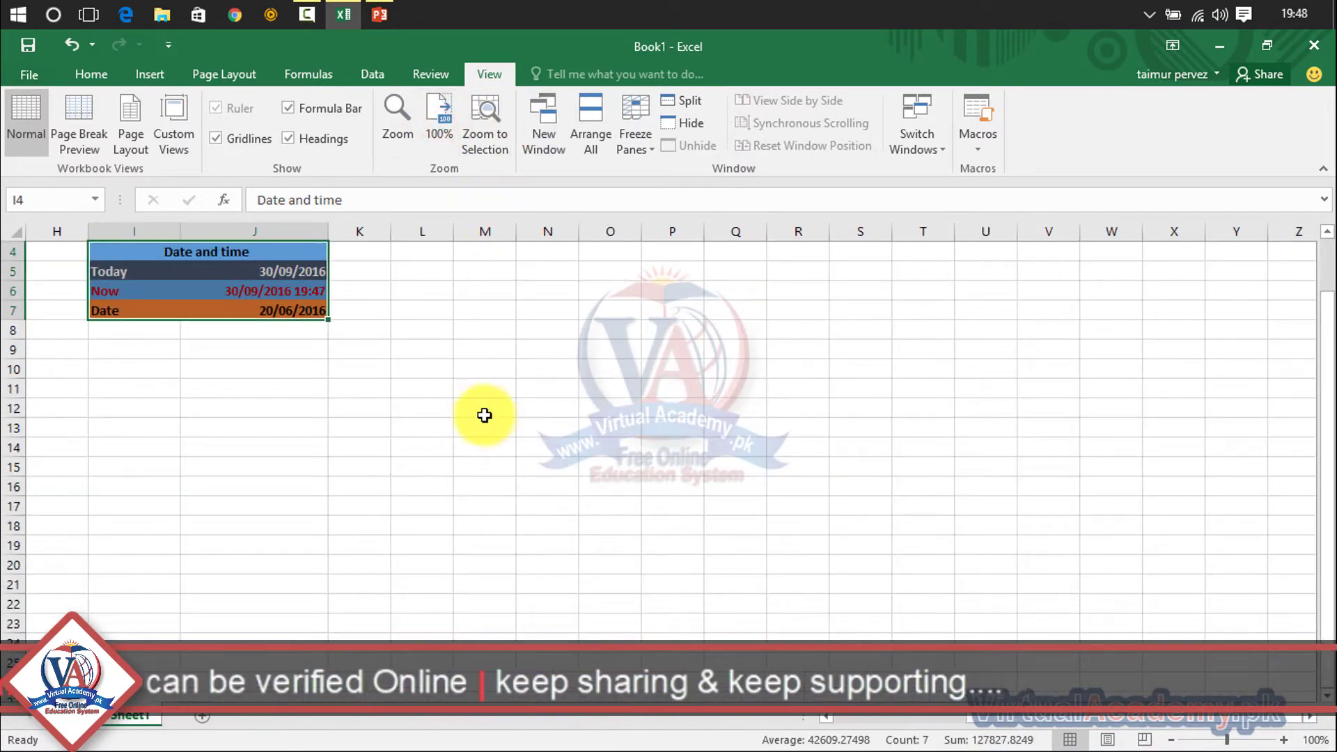
{"action": "left_click_drag", "start_coordinate": [1011, 720], "coordinate": [821, 727]}
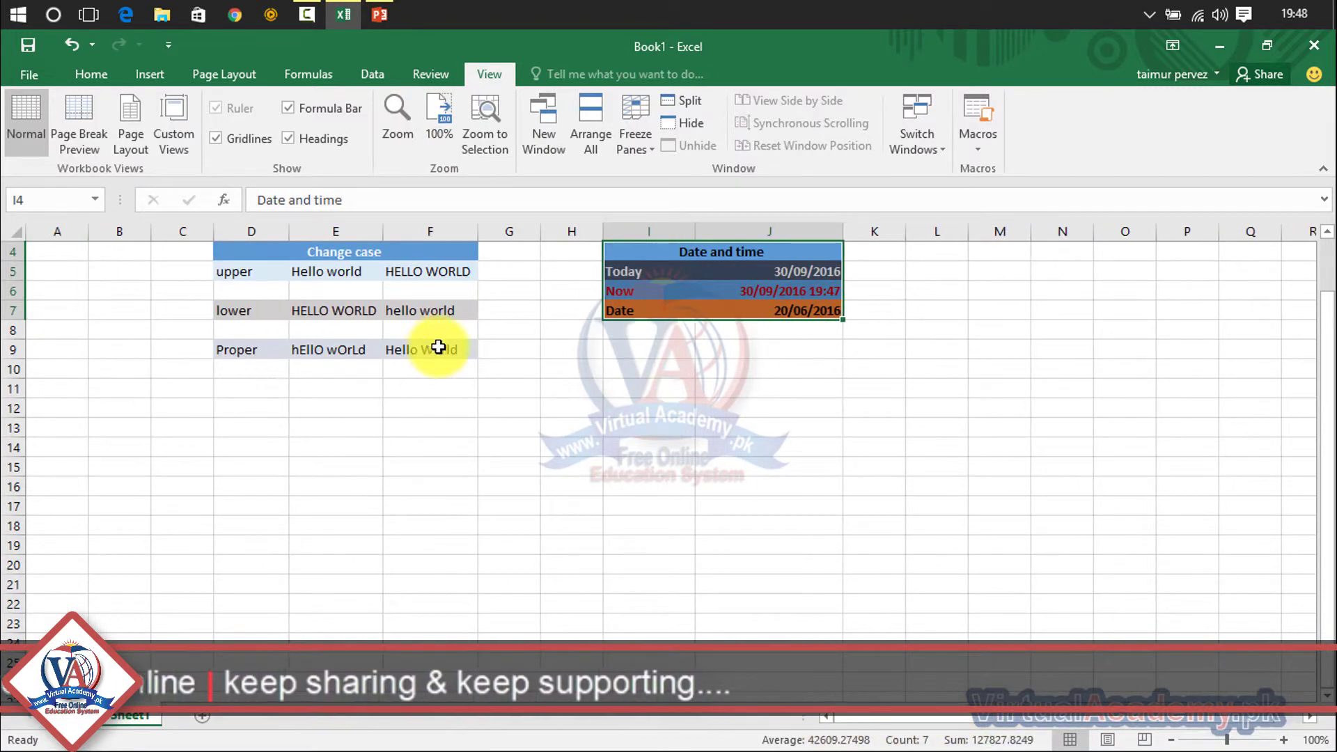